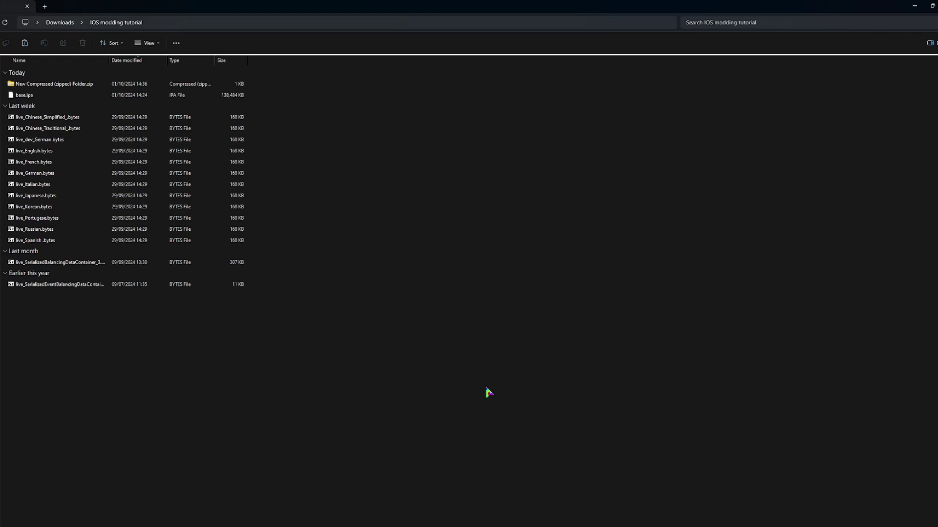
# Copy all the live_ .bytes files into New Compressed (zipped) Folder.zip and return to the IOS modding tutorial folder
pyautogui.click(85, 83)
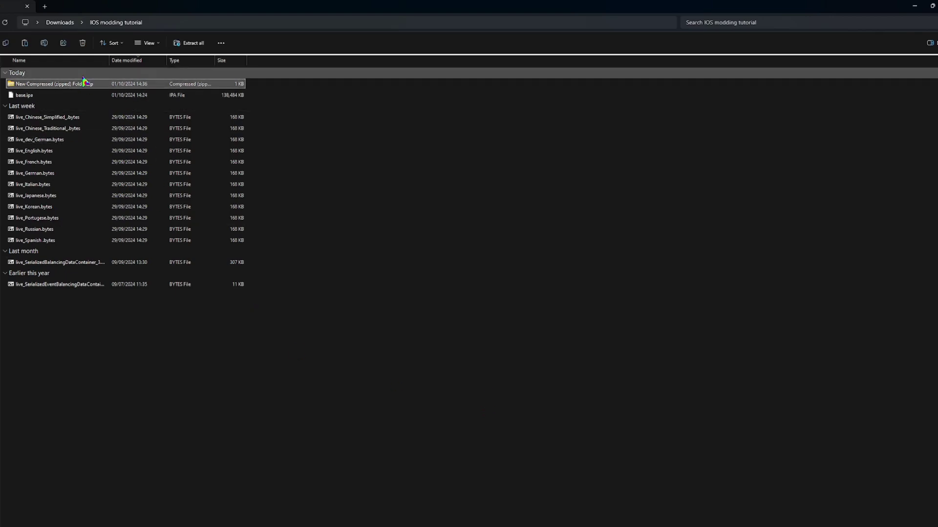
pyautogui.click(321, 328)
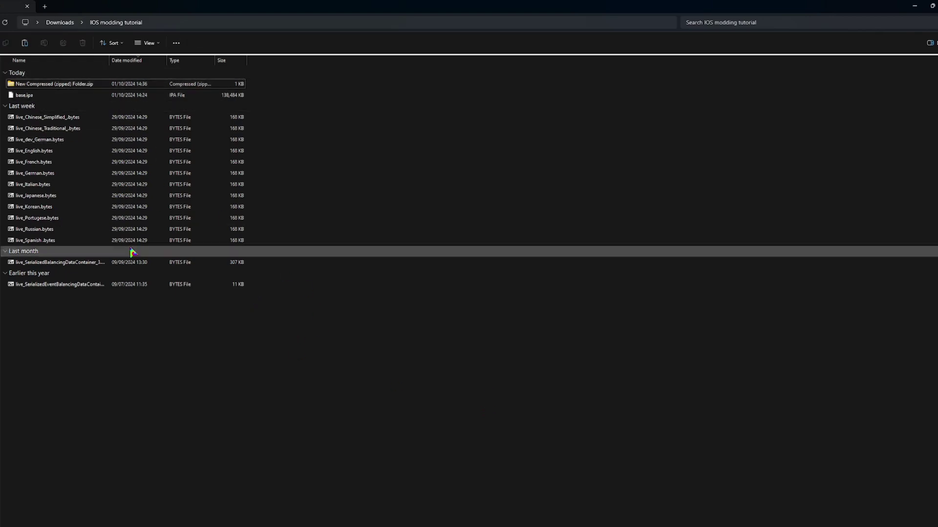
pyautogui.click(48, 121)
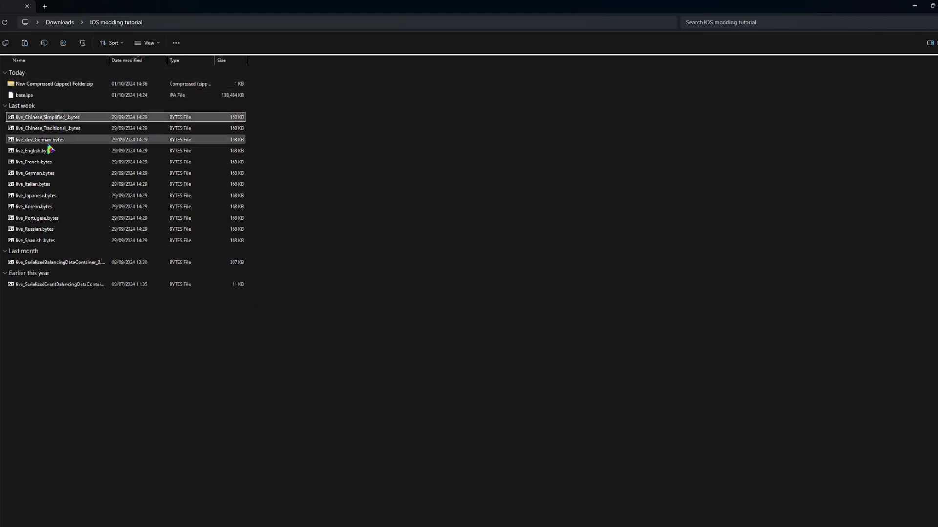
pyautogui.keyDown('shift'); pyautogui.click(47, 285); pyautogui.keyUp('shift')
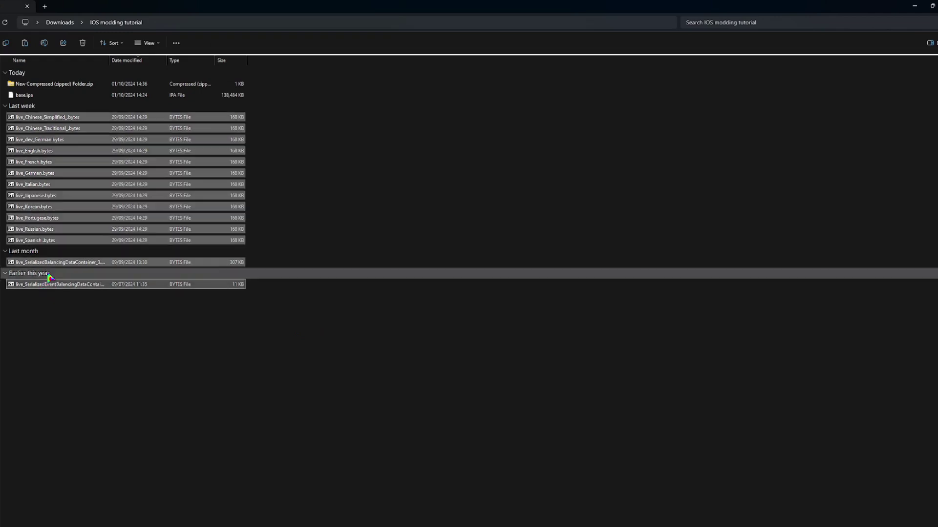
pyautogui.click(6, 45)
pyautogui.click(32, 84)
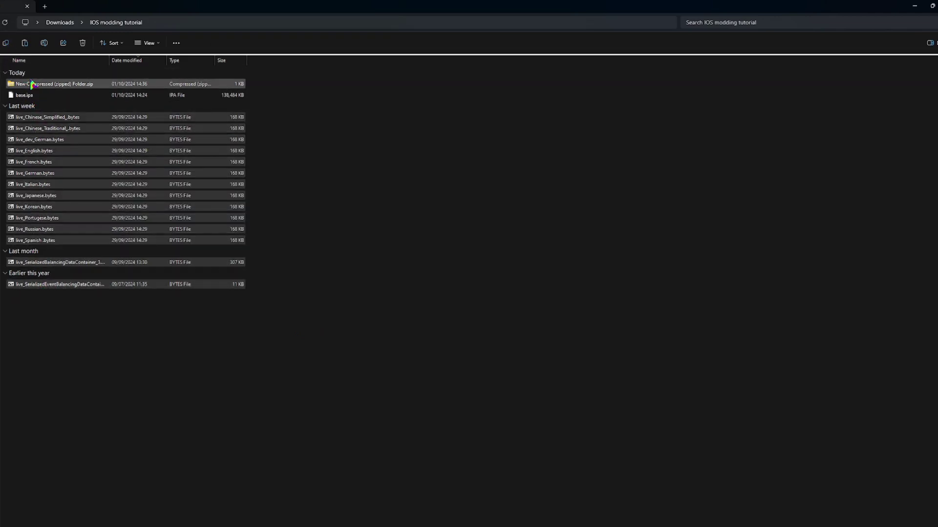
pyautogui.doubleClick(32, 85)
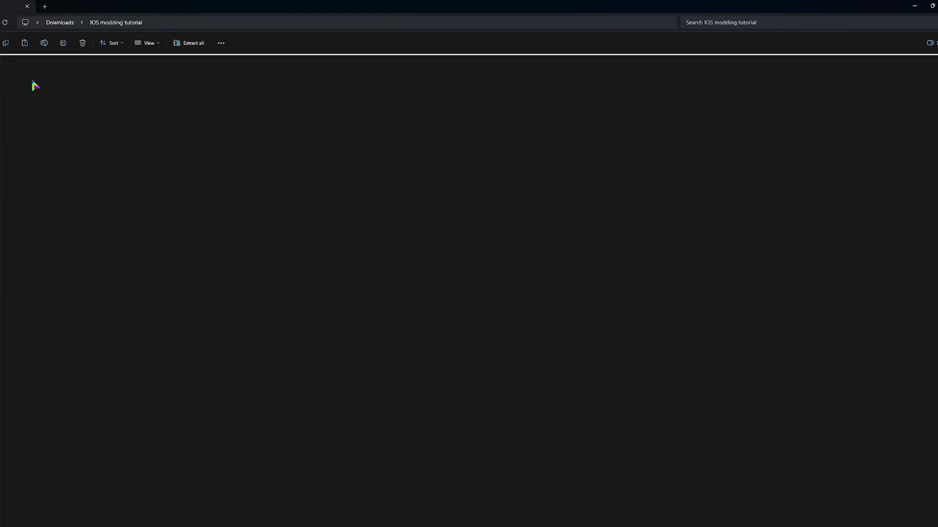
pyautogui.click(25, 44)
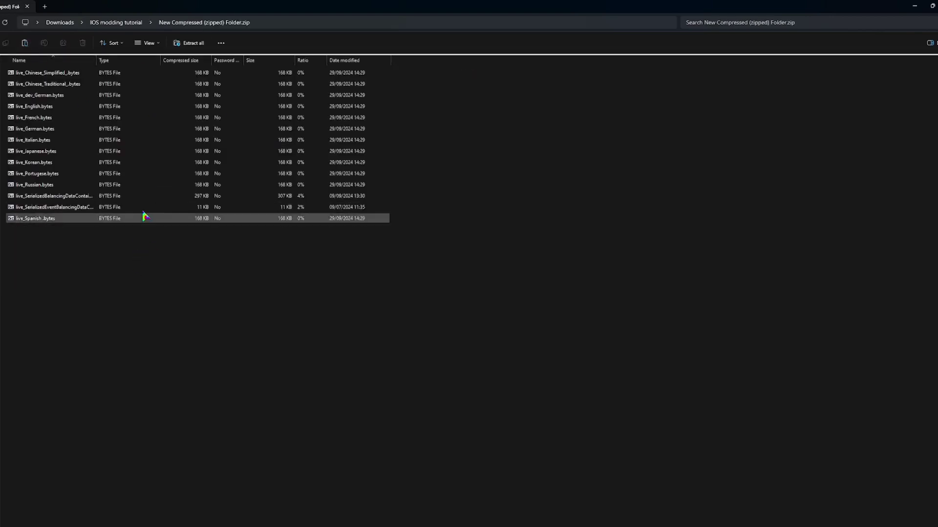
pyautogui.click(124, 23)
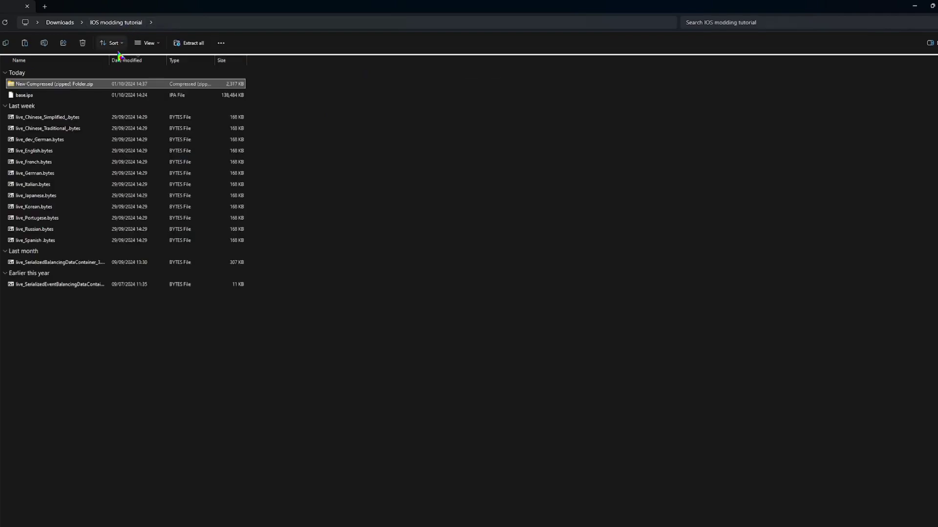
# Rename the zip archive, including its extension, to balancing.data
pyautogui.click(44, 43)
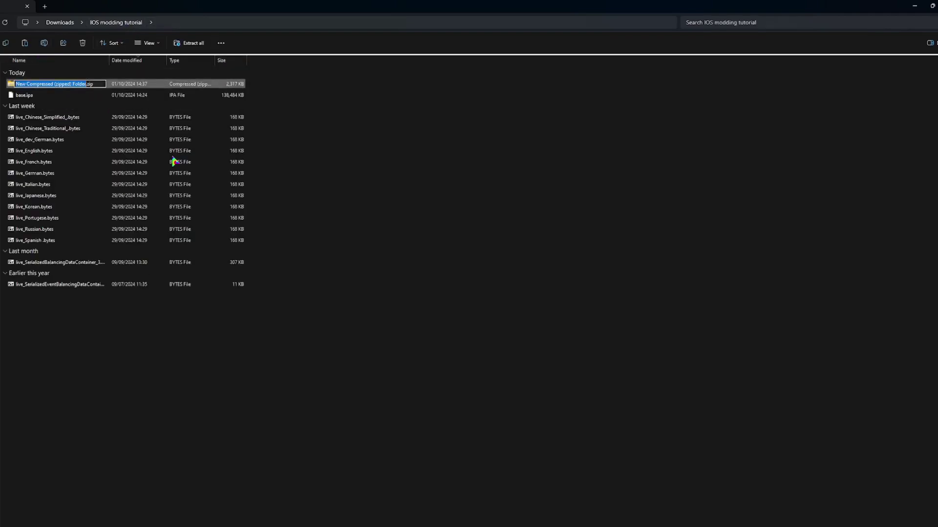
pyautogui.press('BackSpace')
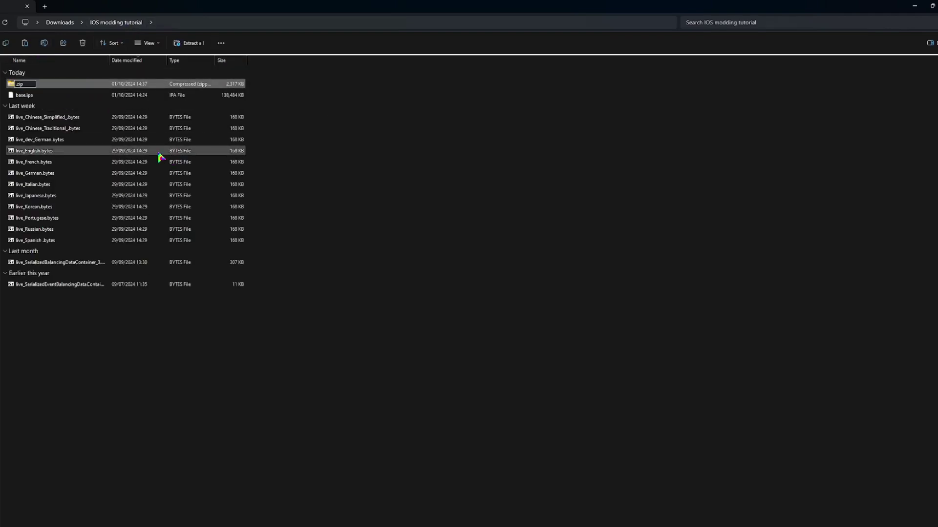
pyautogui.write('balancing')
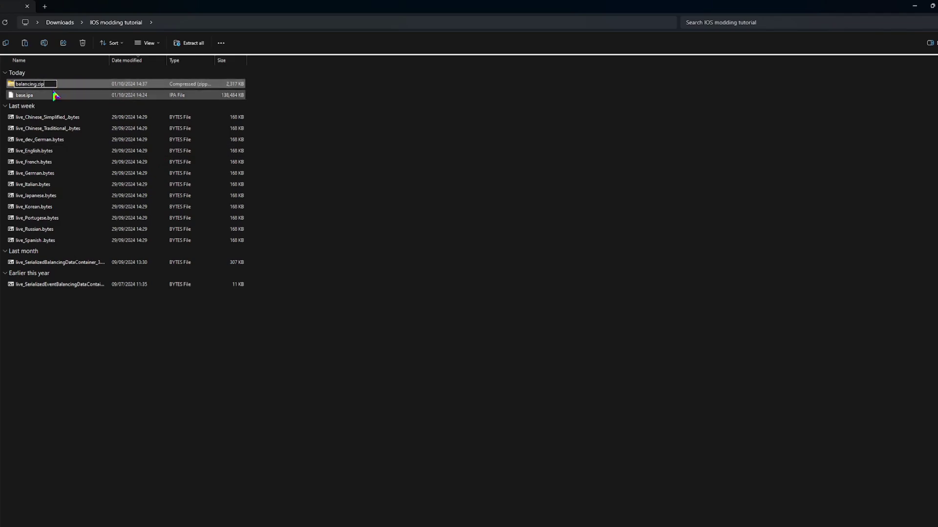
pyautogui.press('BackSpace')
pyautogui.press('BackSpace')
pyautogui.press('BackSpace')
pyautogui.write('data')
pyautogui.press('Return')
pyautogui.click(484, 286)
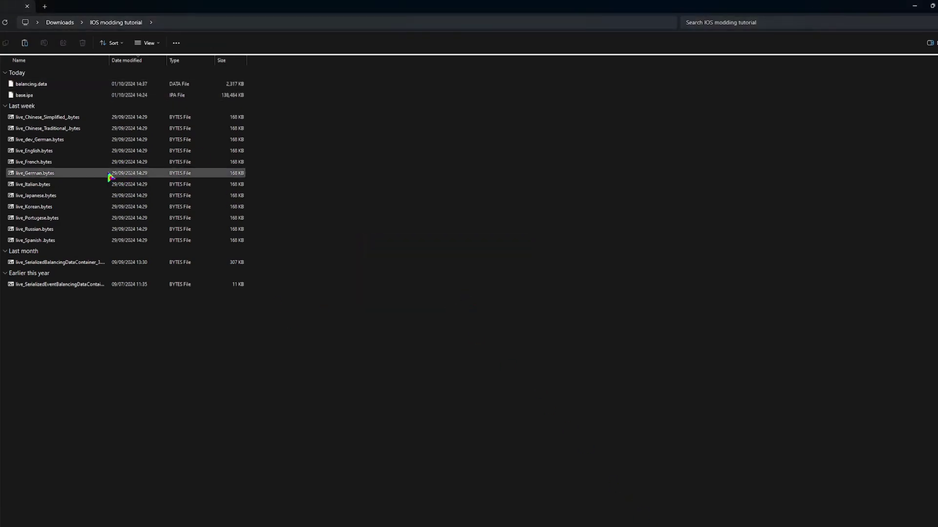
# Open base.ipa with 7-Zip File Manager and place its window beside the file list so both are accessible
pyautogui.click(29, 100)
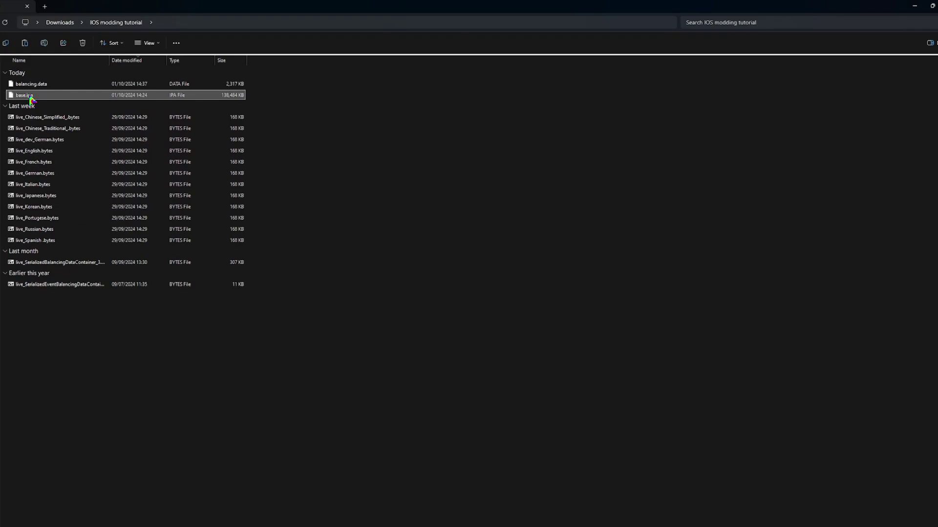
pyautogui.rightClick(30, 99)
pyautogui.moveTo(78, 123)
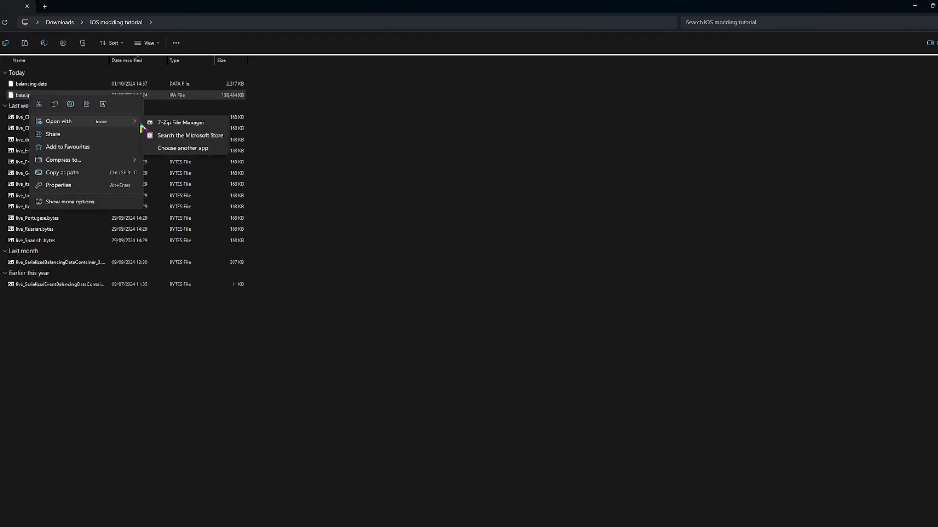
pyautogui.click(168, 124)
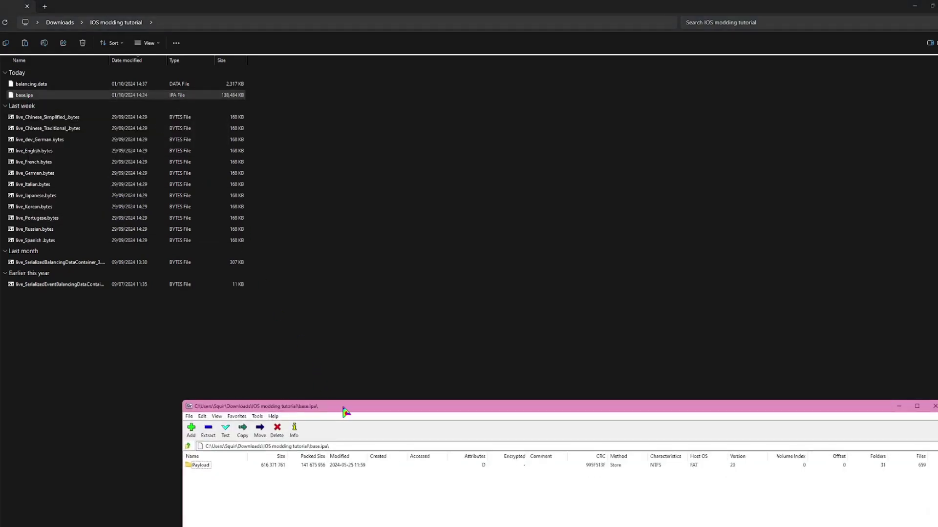
pyautogui.moveTo(344, 406); pyautogui.dragTo(372, 140)
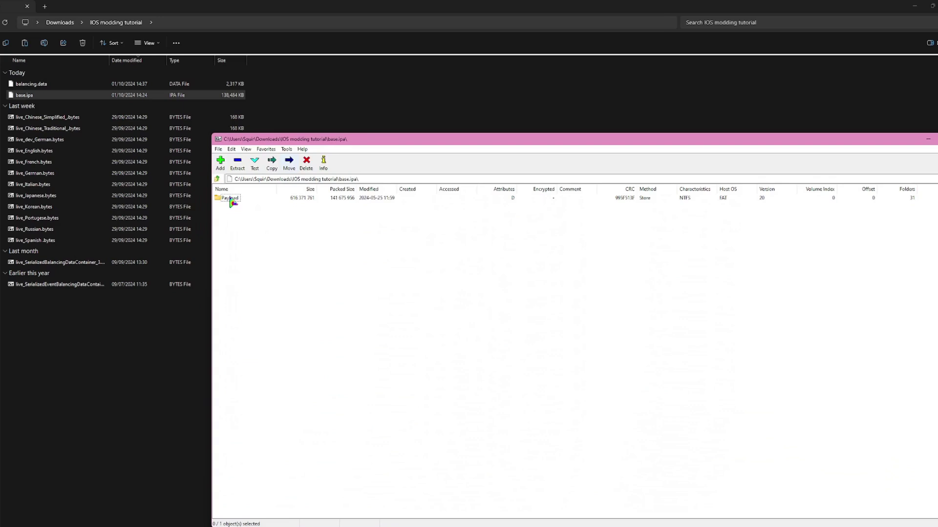
# Add balancing.data to the Payload\gold.app\Data\Resources folder inside the base.ipa archive
pyautogui.doubleClick(230, 200)
pyautogui.doubleClick(229, 198)
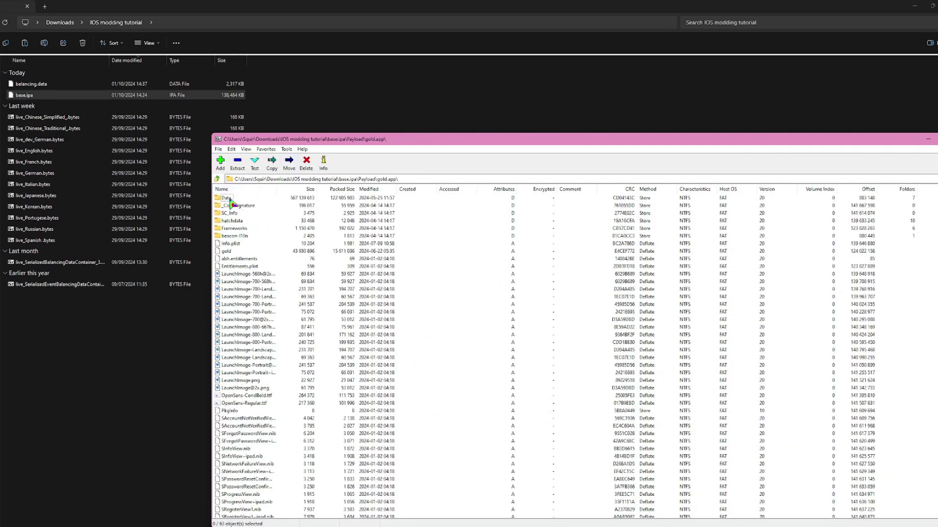
pyautogui.doubleClick(233, 200)
pyautogui.doubleClick(233, 198)
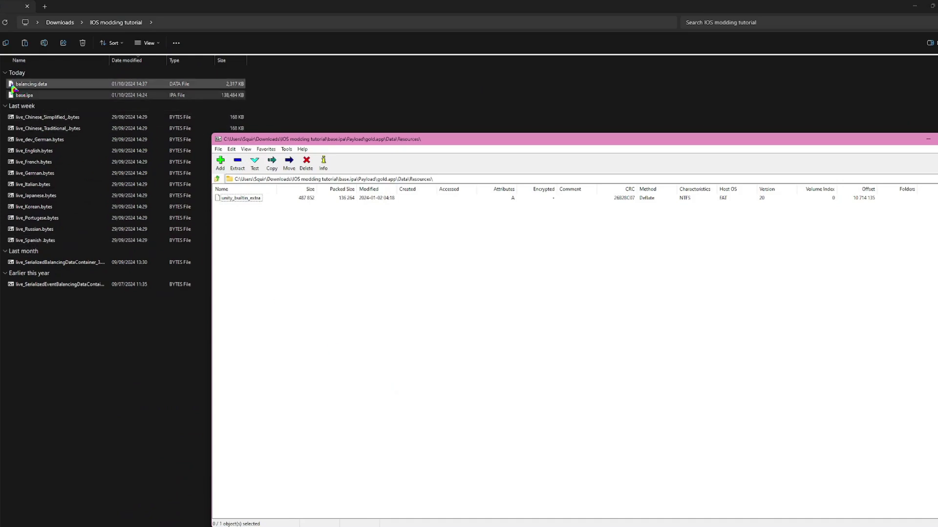
pyautogui.moveTo(12, 88); pyautogui.dragTo(340, 274)
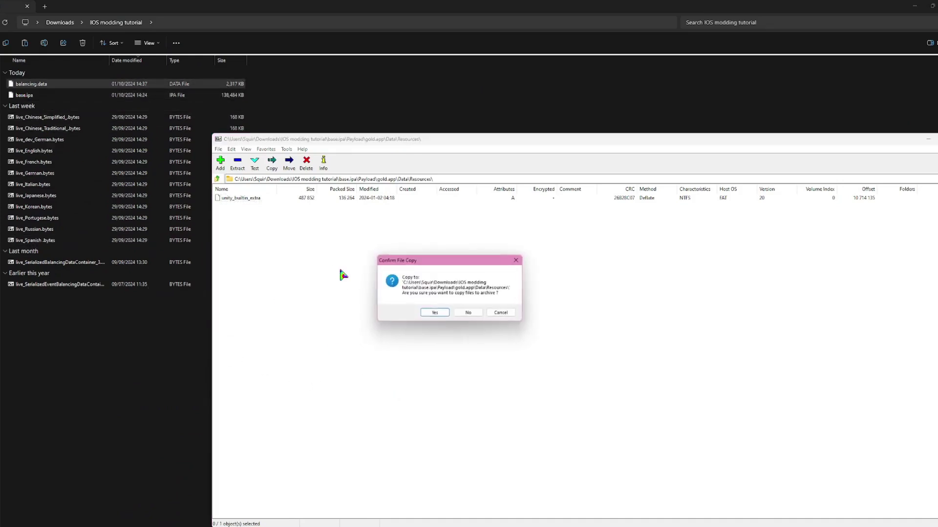
pyautogui.click(435, 316)
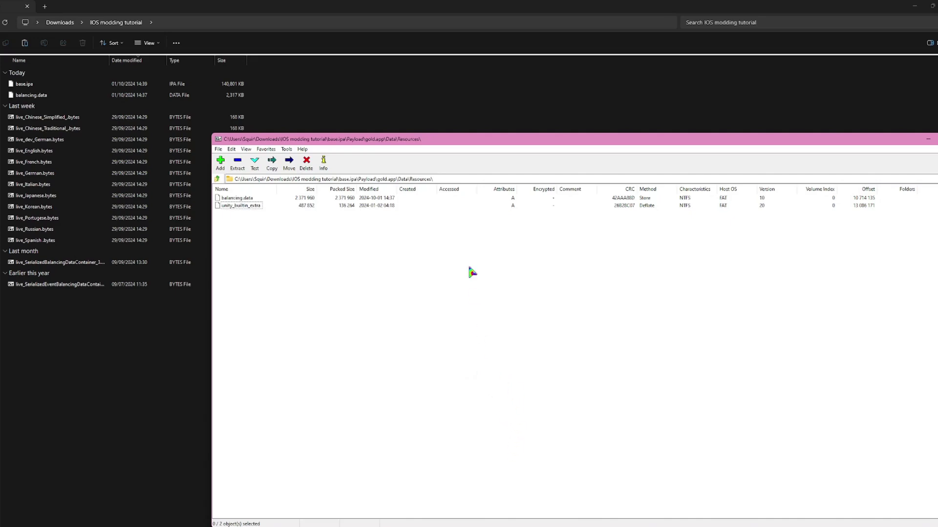
pyautogui.moveTo(446, 143); pyautogui.dragTo(393, 120)
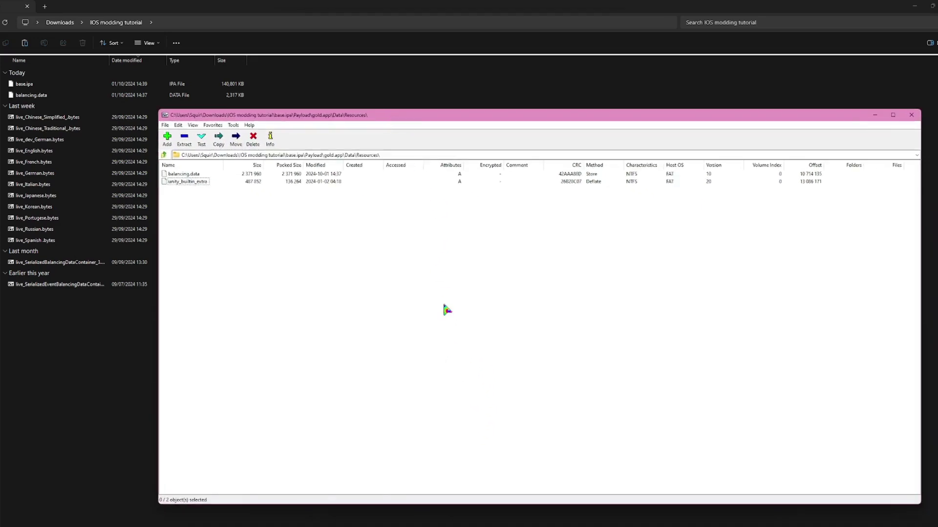
# Go back up through the archive from the Resources folder to Payload\gold.app
pyautogui.click(612, 526)
pyautogui.click(383, 155)
pyautogui.doubleClick(385, 155)
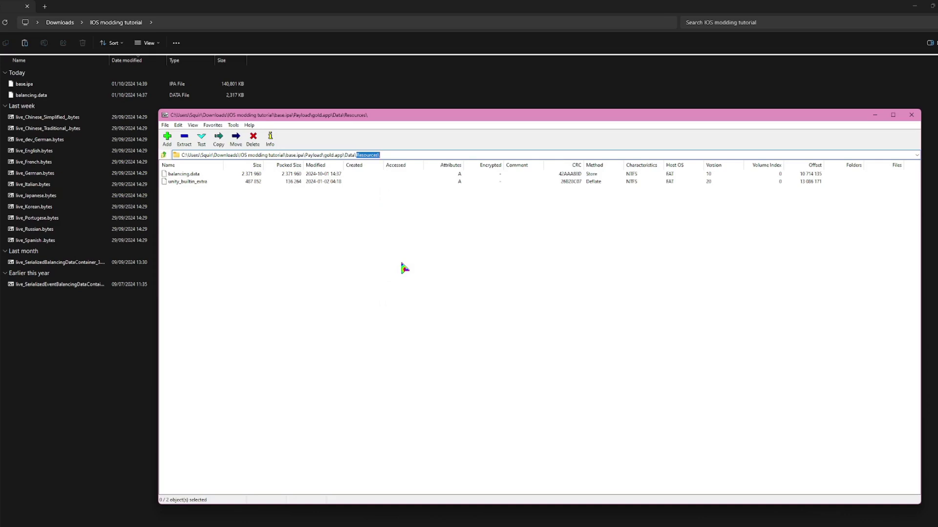
pyautogui.press('BackSpace')
pyautogui.press('Return')
pyautogui.click(367, 156)
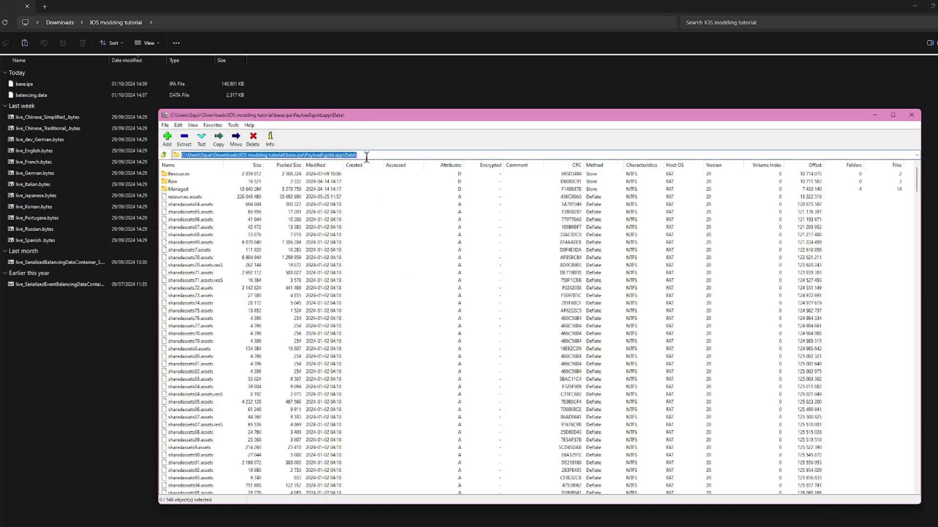
pyautogui.moveTo(366, 155); pyautogui.dragTo(345, 155)
pyautogui.press('BackSpace')
pyautogui.press('Return')
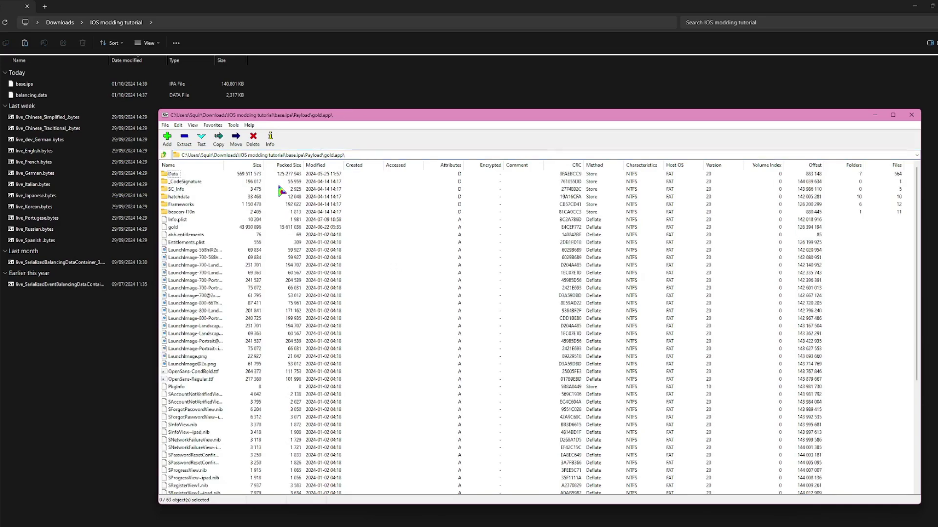
# Open Info.plist from the gold.app folder in Notepad, using that app just once
pyautogui.doubleClick(177, 219)
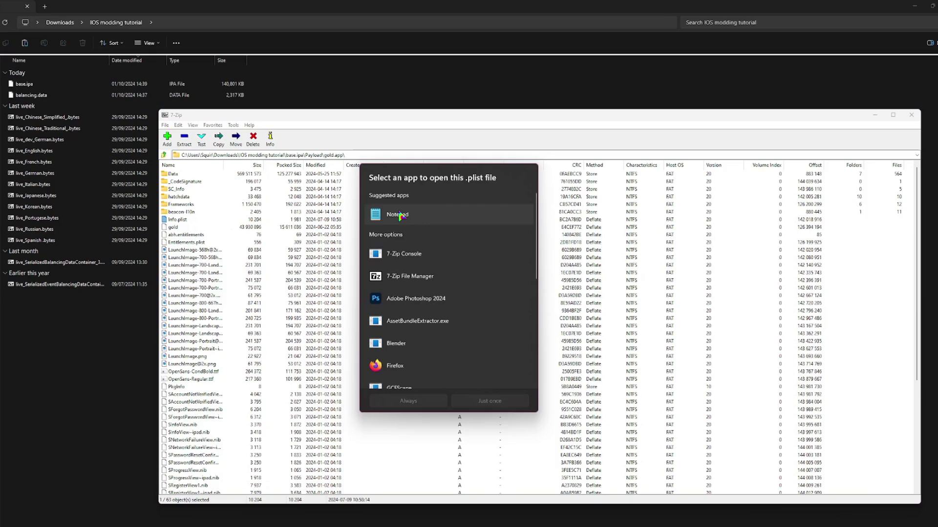
pyautogui.click(400, 215)
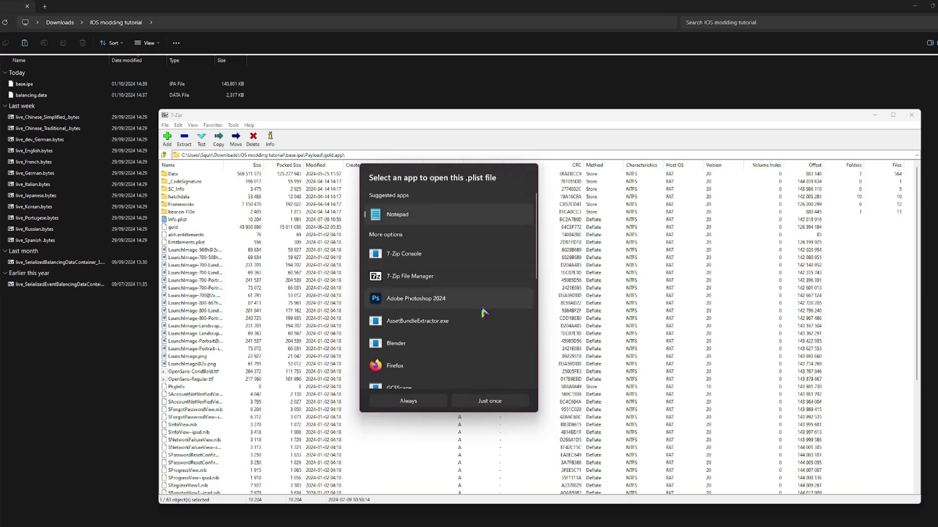
pyautogui.click(479, 402)
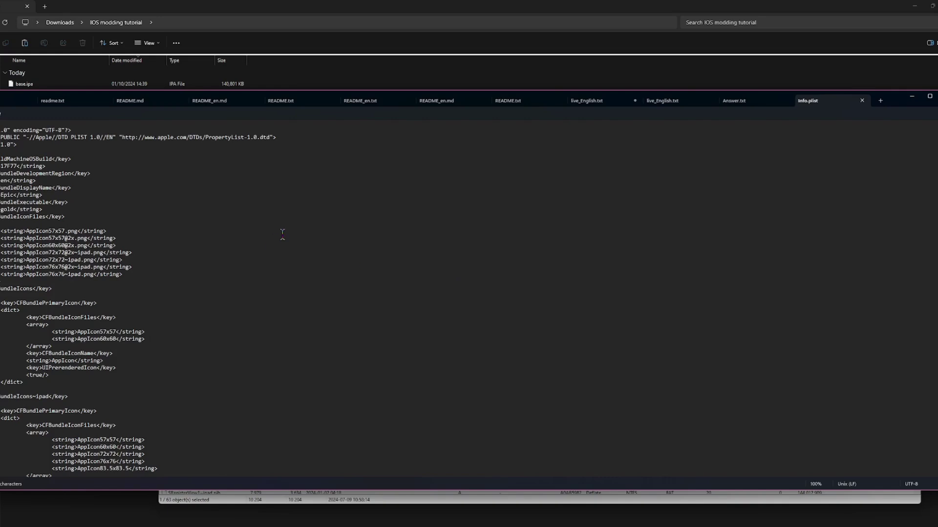
# Find CFBundleIdentifier in Info.plist and append .patch to its value, making it com.rovio.gold.patch
pyautogui.scroll(-2, 257, 222)
pyautogui.scroll(2, 257, 222)
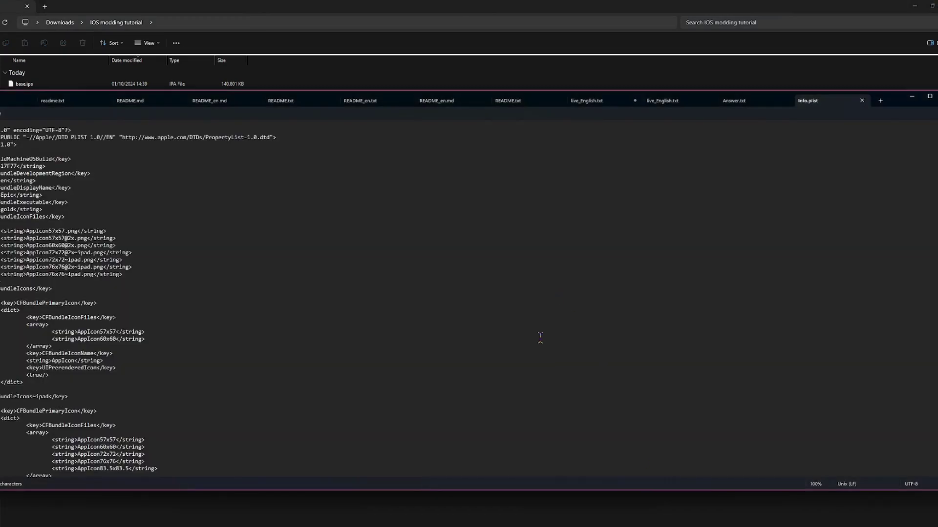
pyautogui.hotkey('ctrl', 'f')
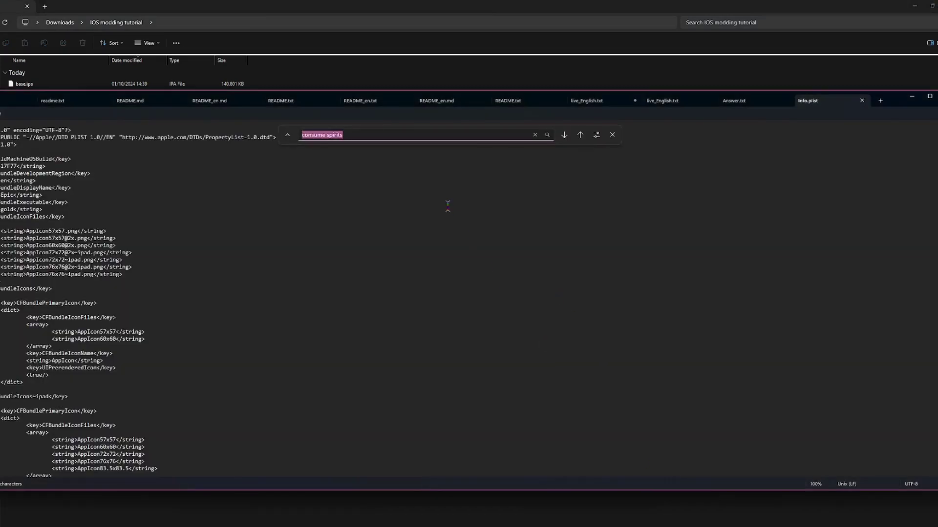
pyautogui.write('CFBundleIdentifier')
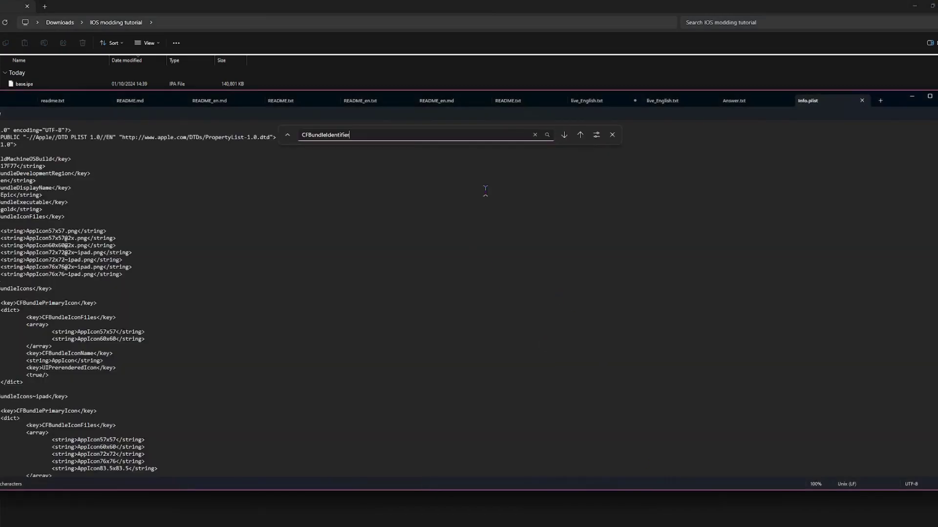
pyautogui.click(563, 135)
pyautogui.scroll(-4, 342, 291)
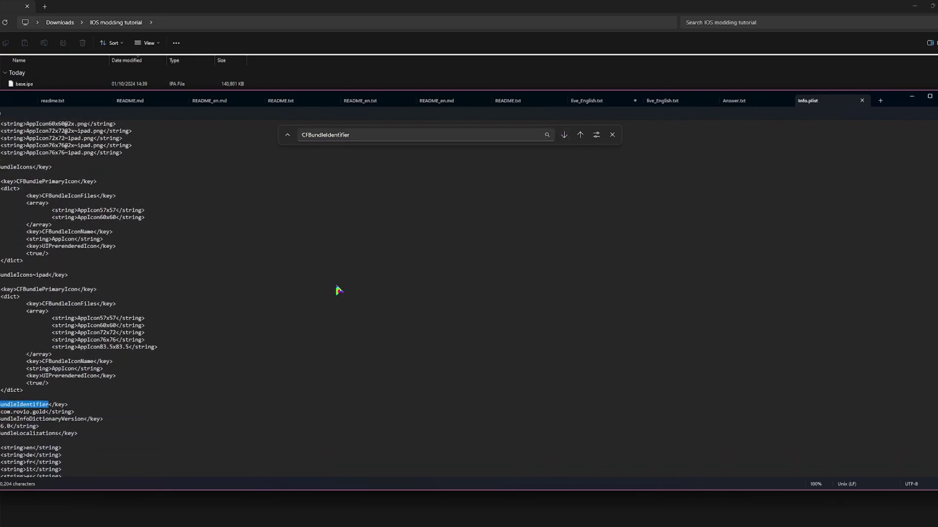
pyautogui.scroll(-1, 323, 329)
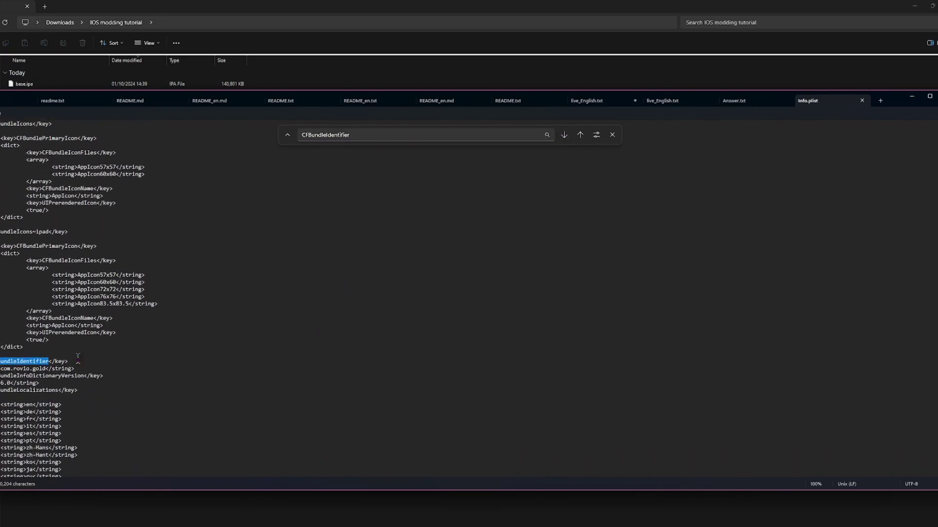
pyautogui.click(45, 371)
pyautogui.write('.patch')
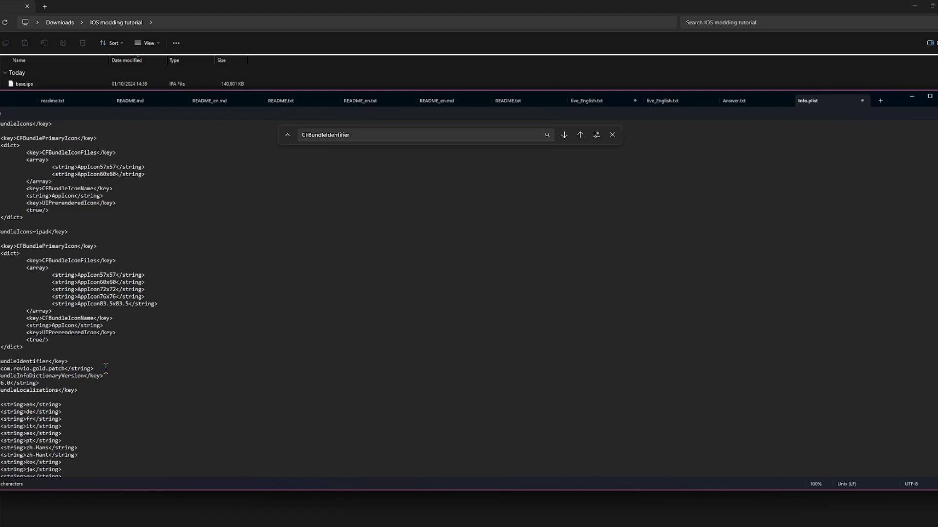
pyautogui.scroll(1, 226, 339)
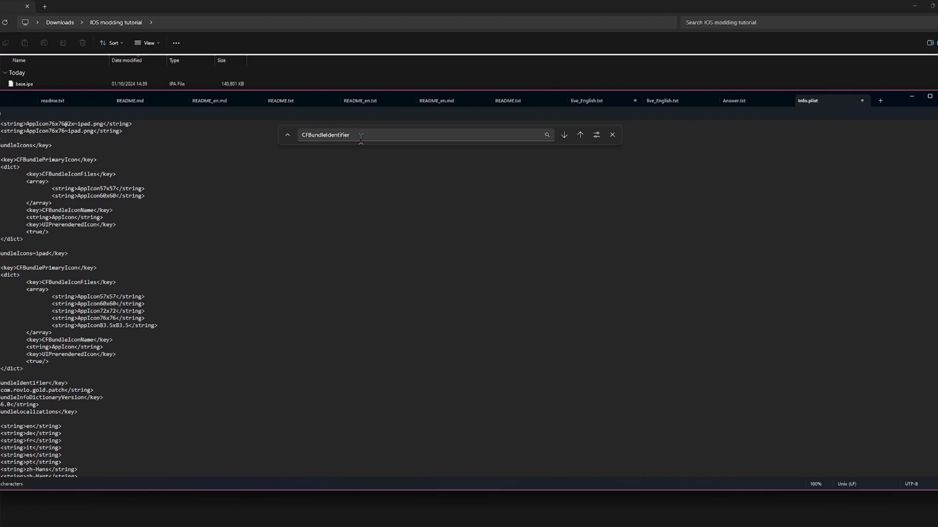
pyautogui.scroll(5, 253, 256)
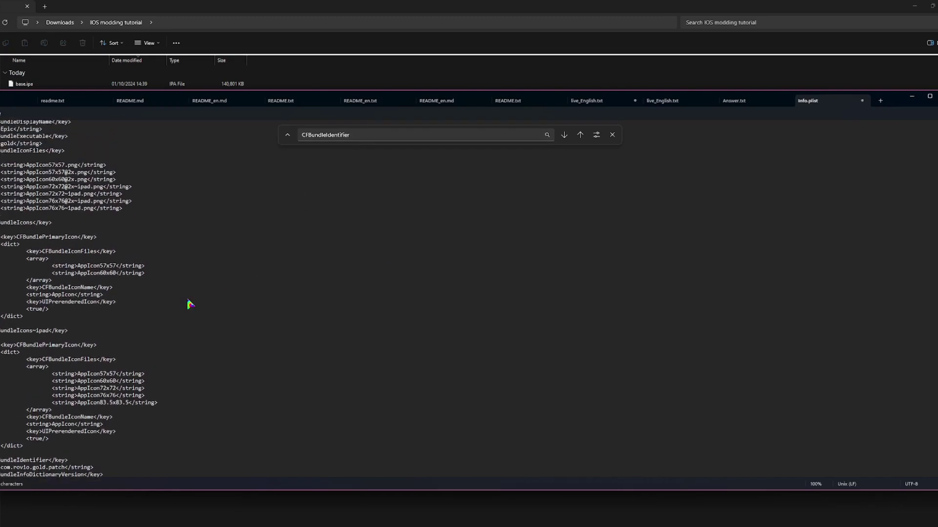
# Append ": Ultimate" to the CFBundleDisplayName value in Info.plist so that the app name ends in "Epic: Ultimate"
pyautogui.scroll(3, 191, 266)
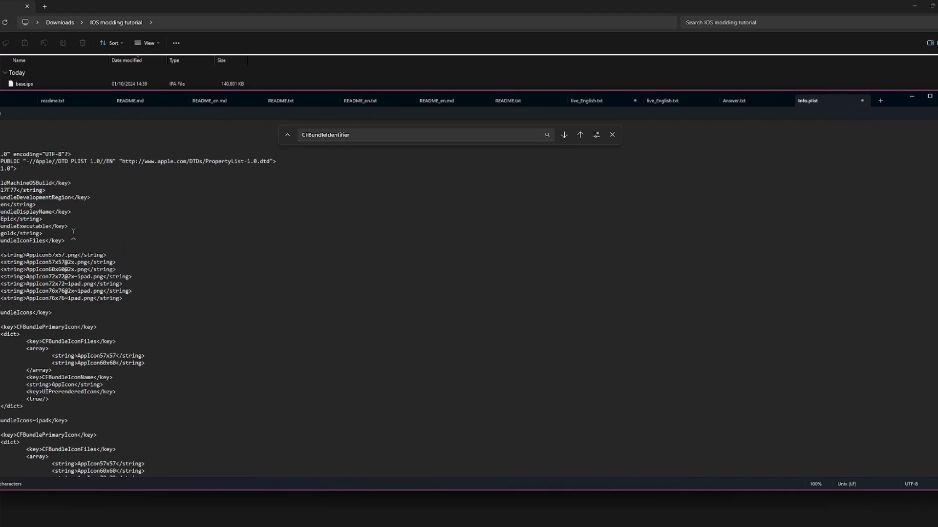
pyautogui.write(':')
pyautogui.write('Ultimate')
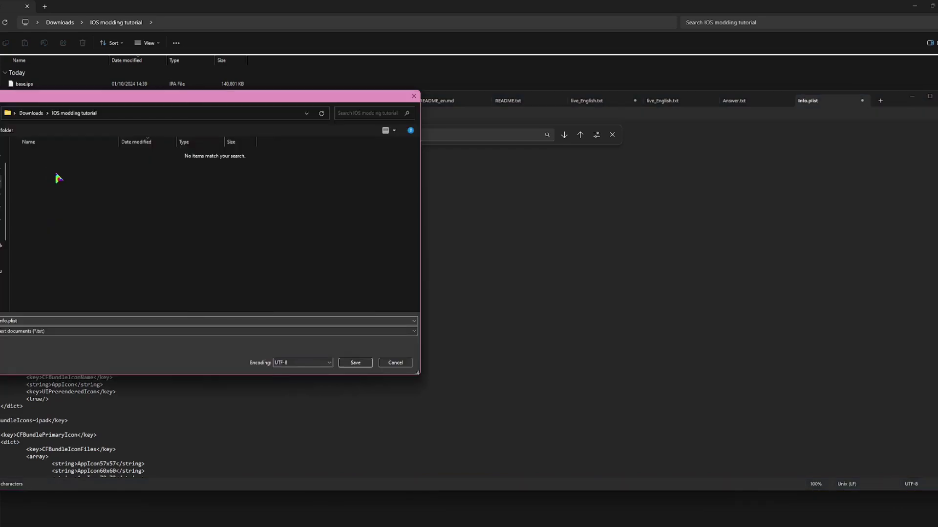
# Save the edited Info.plist in the IOS modding tutorial folder with the file type All files, and close Notepad
pyautogui.click(25, 332)
pyautogui.click(20, 346)
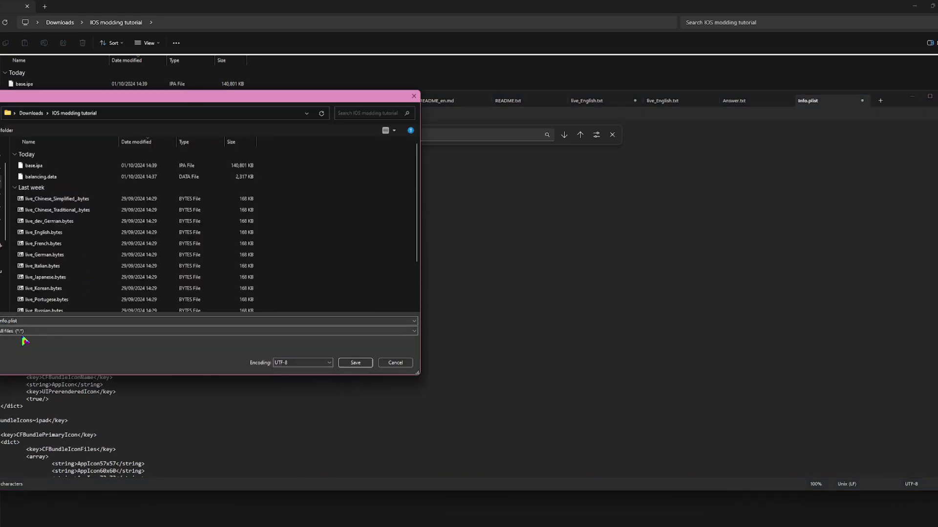
pyautogui.click(355, 363)
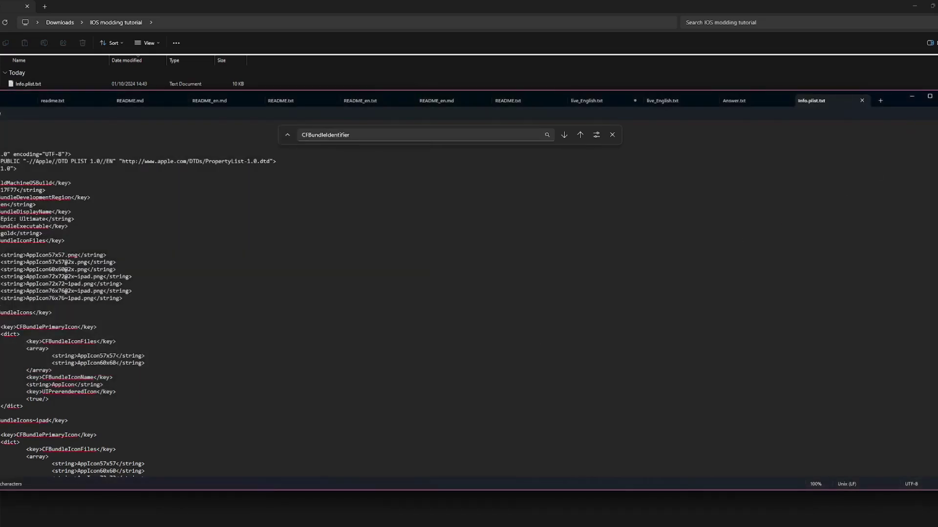
pyautogui.hotkey('alt', 'F4')
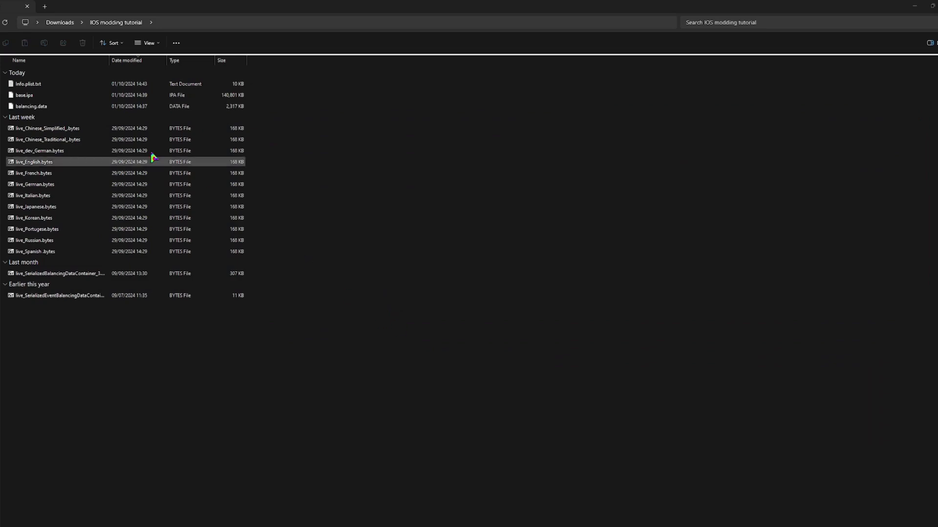
# Rename Info.plist.txt to Info.plist in the IOS modding tutorial folder, accepting the extension change
pyautogui.click(42, 84)
pyautogui.click(44, 43)
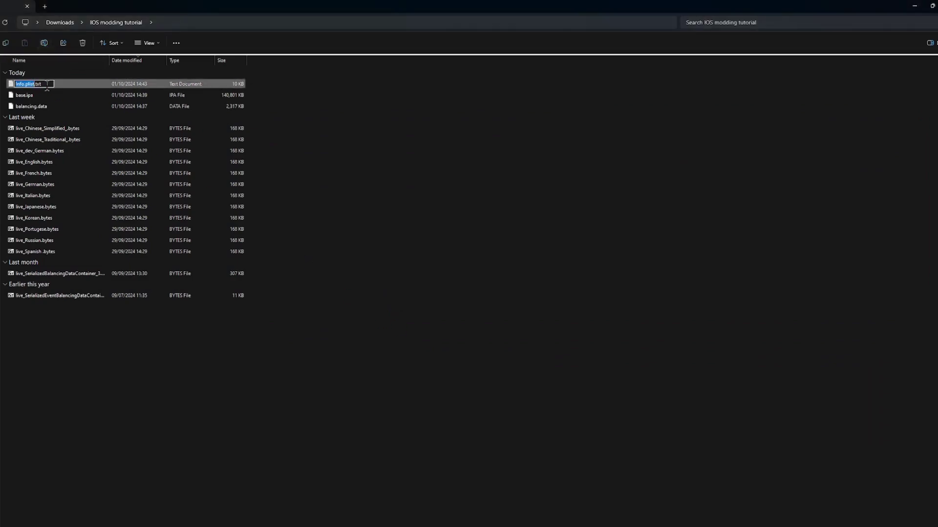
pyautogui.click(46, 84)
pyautogui.press('Return')
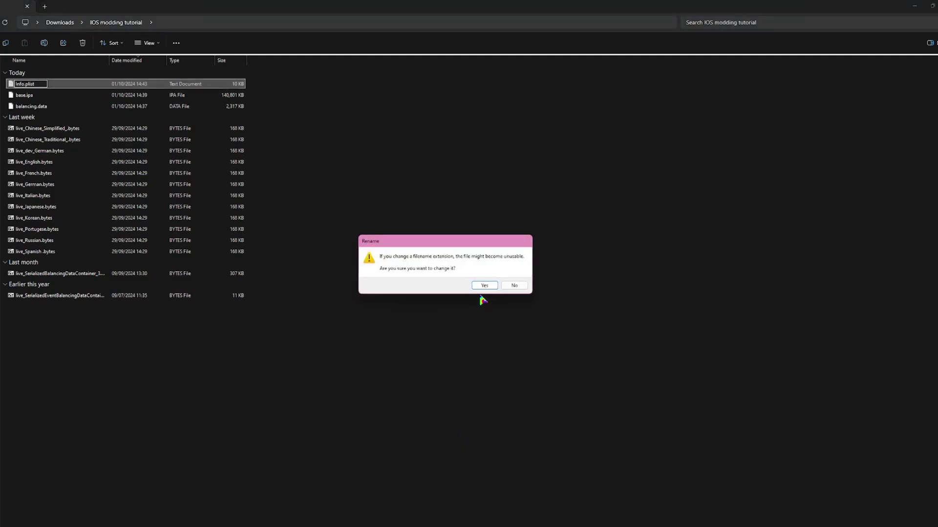
pyautogui.click(493, 283)
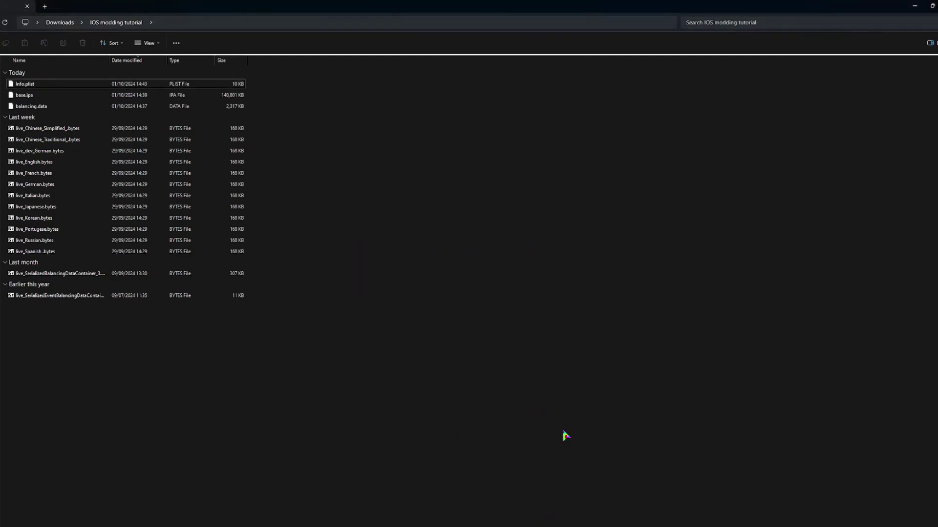
# Replace Info.plist in the Payload\gold.app folder of base.ipa with the edited copy, using 7-Zip
pyautogui.hotkey('alt', 'Tab')
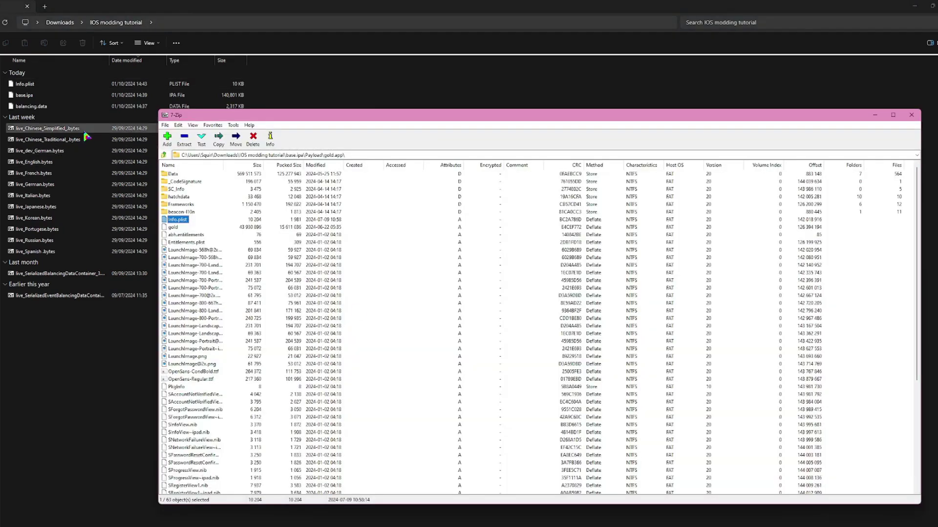
pyautogui.moveTo(12, 85); pyautogui.dragTo(345, 297)
pyautogui.click(428, 313)
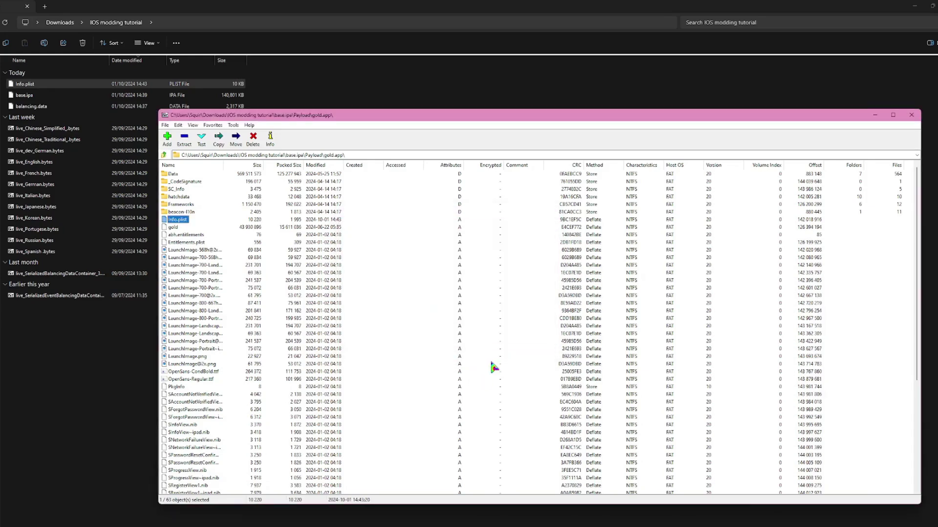
pyautogui.click(911, 115)
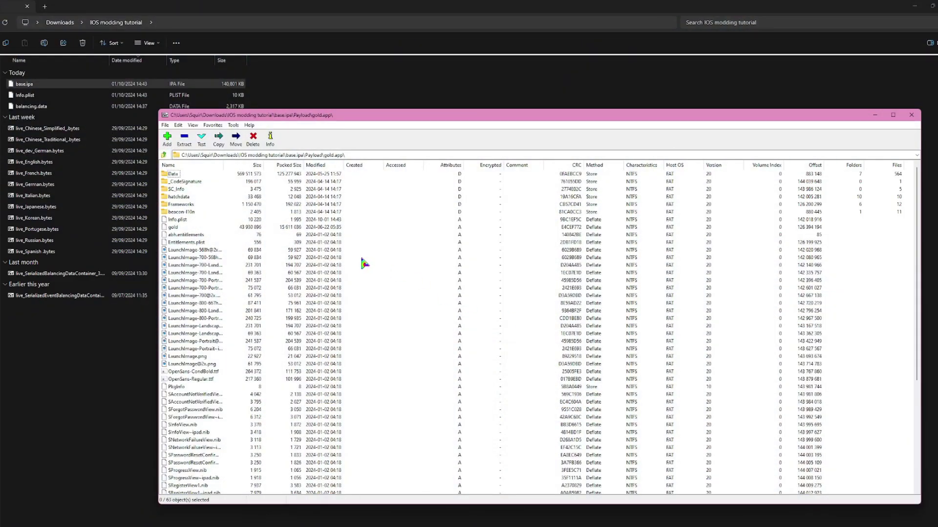
# Extract resources.assets from the gold.app\Data folder of base.ipa into the IOS modding tutorial folder
pyautogui.doubleClick(176, 174)
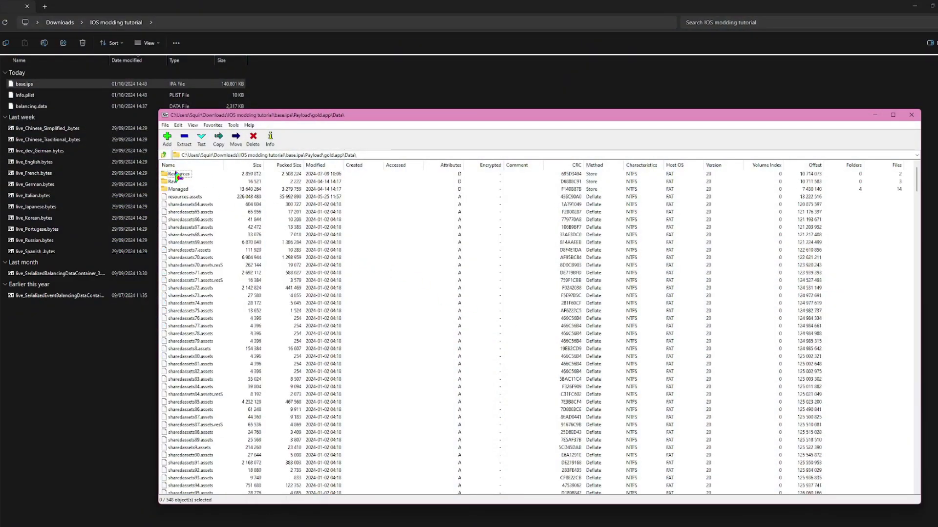
pyautogui.click(186, 197)
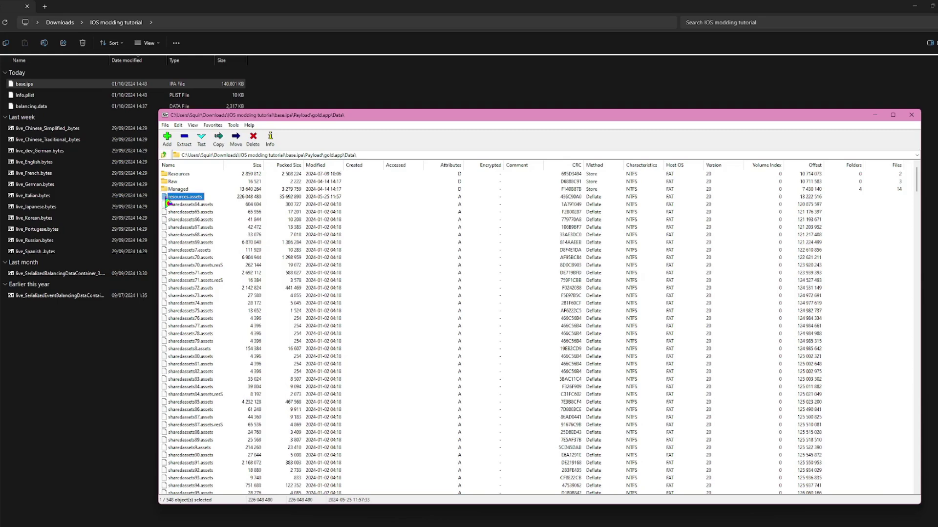
pyautogui.moveTo(167, 200); pyautogui.dragTo(98, 325)
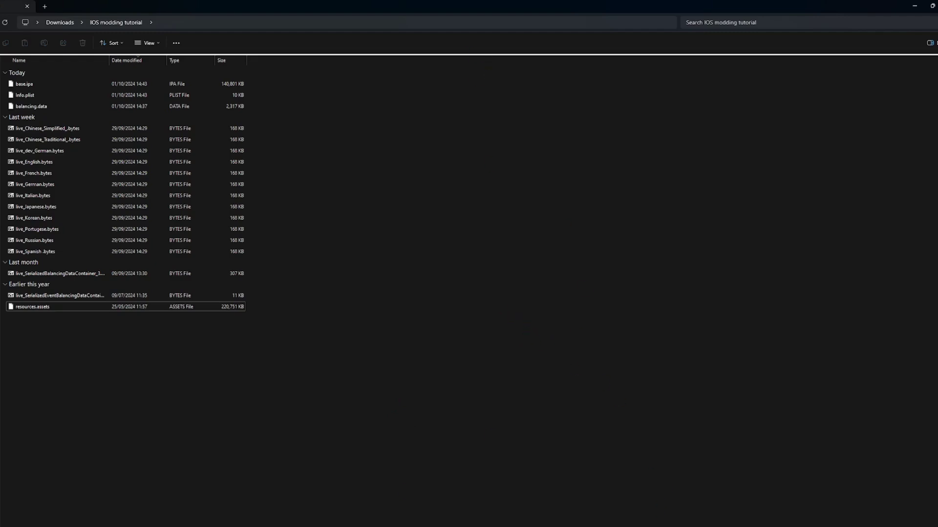
# Switch to Unity Assets Bundle Extractor and open resources.assets from the IOS modding tutorial folder
pyautogui.hotkey('alt', 'Tab')
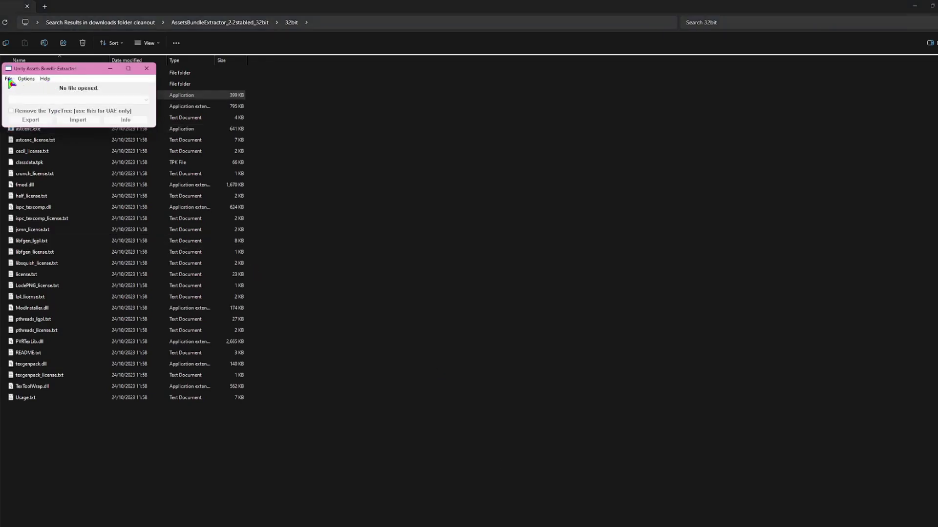
pyautogui.click(9, 79)
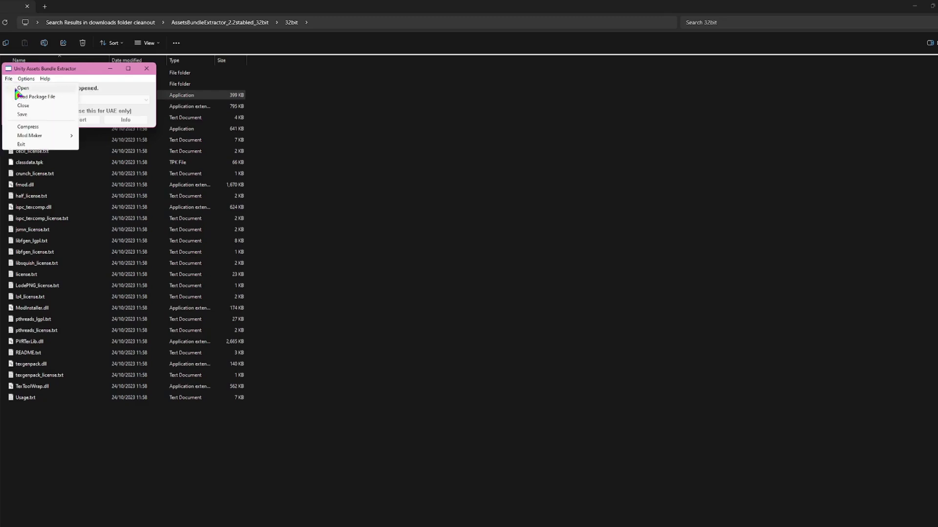
pyautogui.click(16, 90)
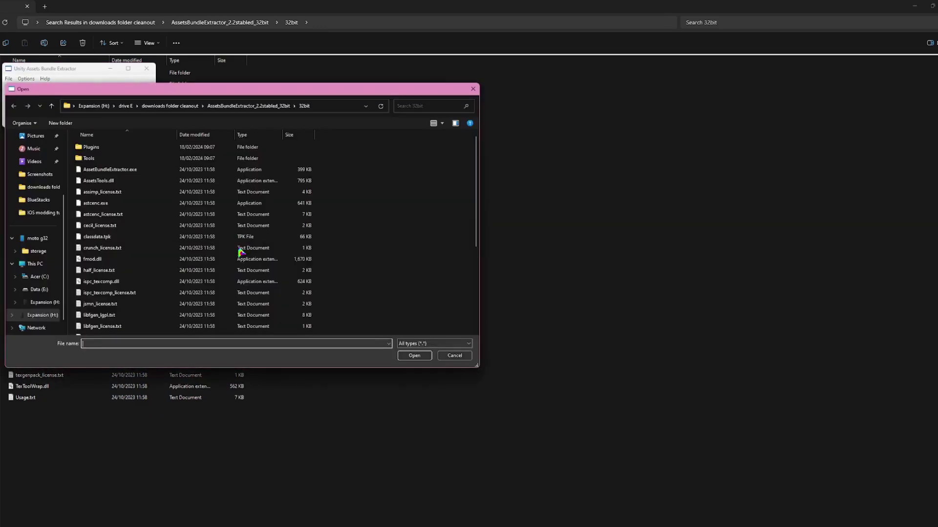
pyautogui.click(41, 212)
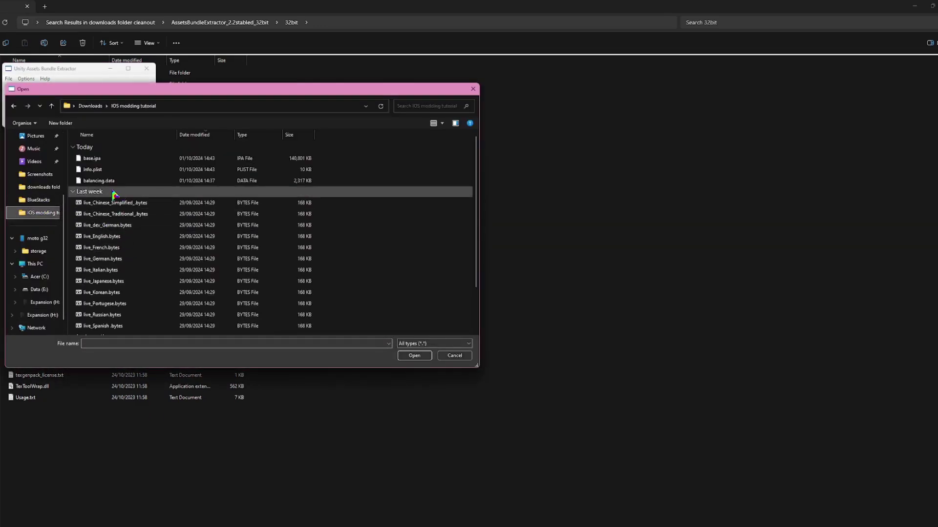
pyautogui.scroll(-2, 149, 231)
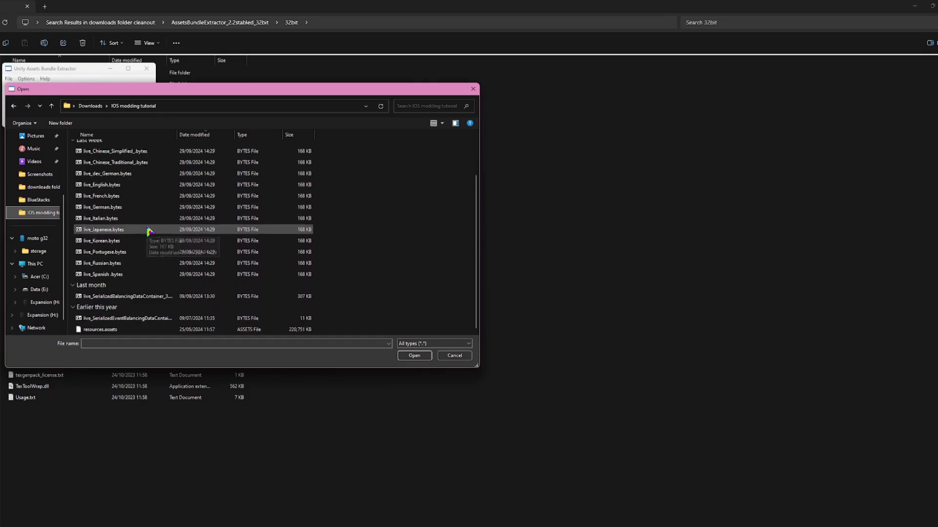
pyautogui.click(122, 330)
pyautogui.click(414, 356)
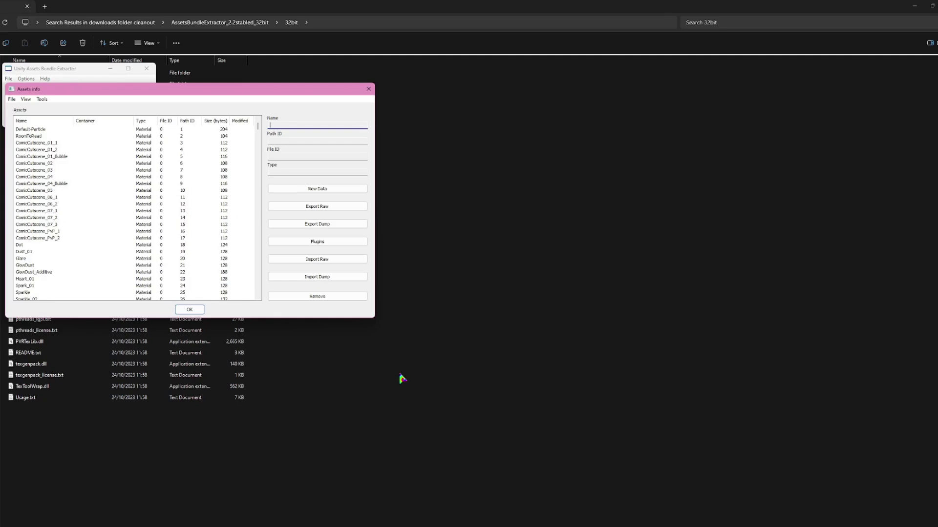
# Move the asset list clear of the main window and check which plugins are offered for the ComicCutscene_01_Bubble material
pyautogui.moveTo(183, 94); pyautogui.dragTo(391, 125)
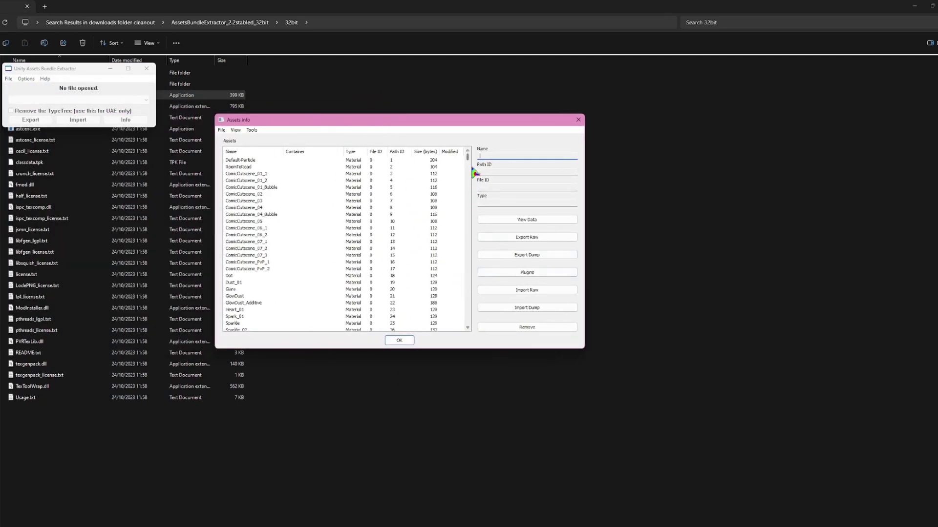
pyautogui.moveTo(472, 163)
pyautogui.mouseDown()
pyautogui.moveTo(461, 279)
pyautogui.moveTo(471, 327)
pyautogui.moveTo(469, 159)
pyautogui.mouseUp()
pyautogui.click(259, 187)
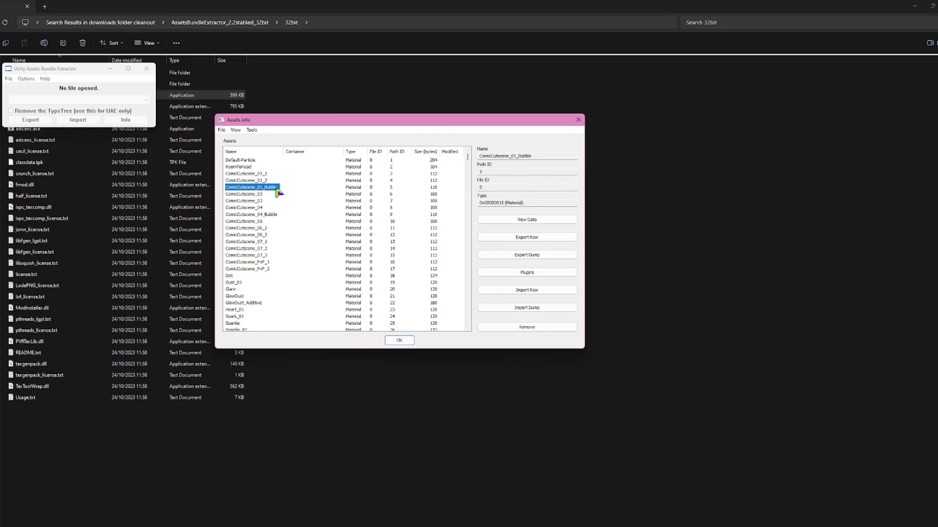
pyautogui.scroll(-14, 281, 196)
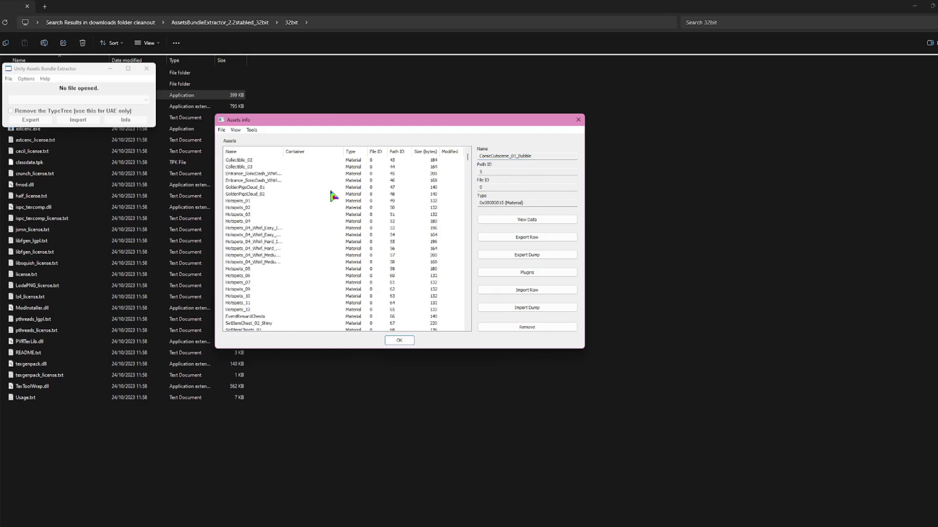
pyautogui.moveTo(468, 158)
pyautogui.mouseDown()
pyautogui.moveTo(467, 329)
pyautogui.moveTo(453, 156)
pyautogui.mouseUp()
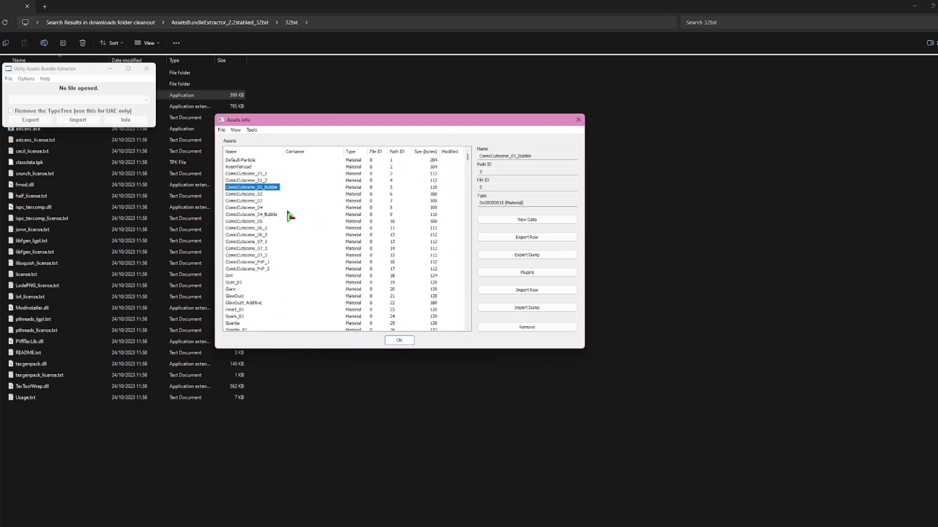
pyautogui.click(519, 278)
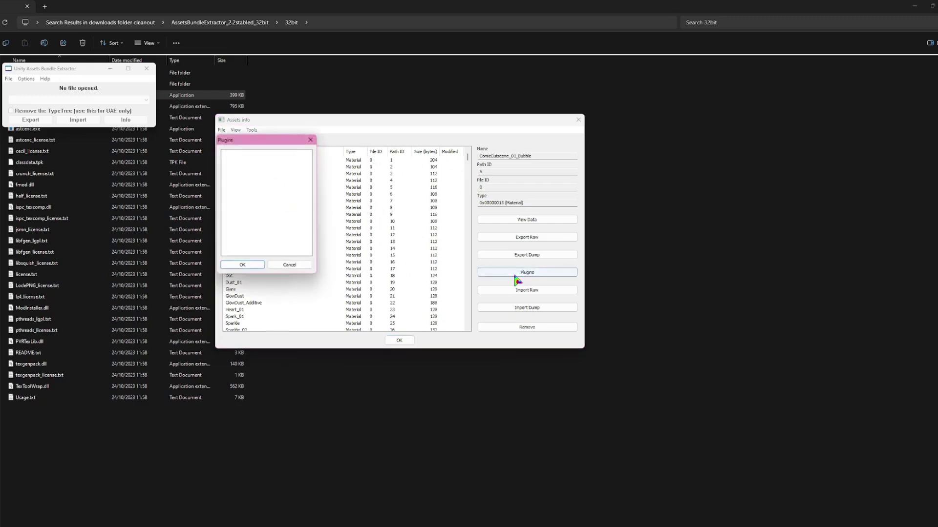
pyautogui.click(310, 141)
# Look through the ComicCutscene entries and other materials near the start of the asset list
pyautogui.click(262, 181)
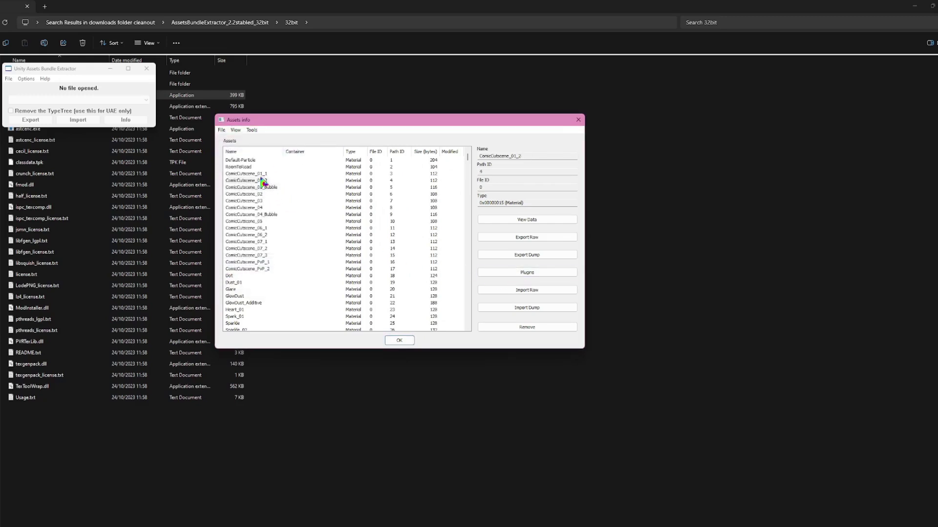
pyautogui.click(261, 222)
pyautogui.click(263, 249)
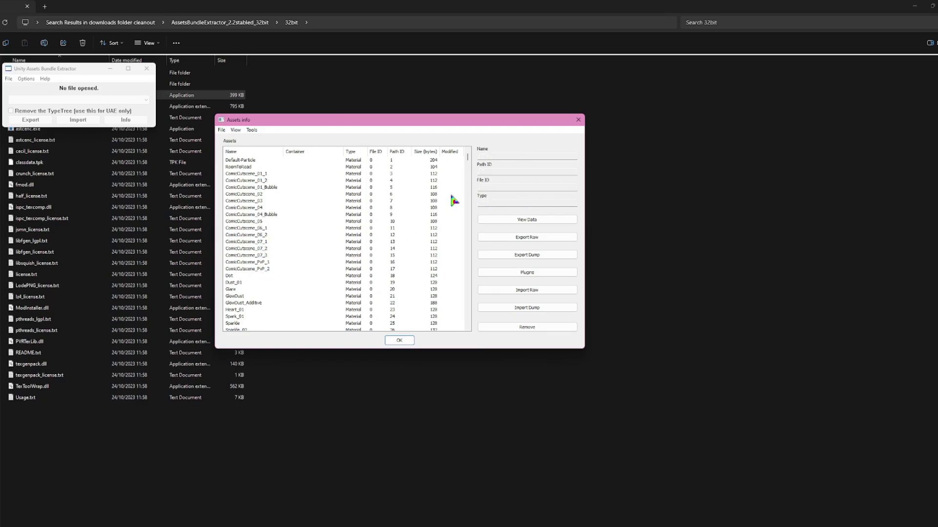
pyautogui.scroll(-15, 472, 166)
pyautogui.moveTo(474, 166); pyautogui.dragTo(477, 142)
pyautogui.click(254, 180)
pyautogui.click(253, 222)
pyautogui.click(268, 268)
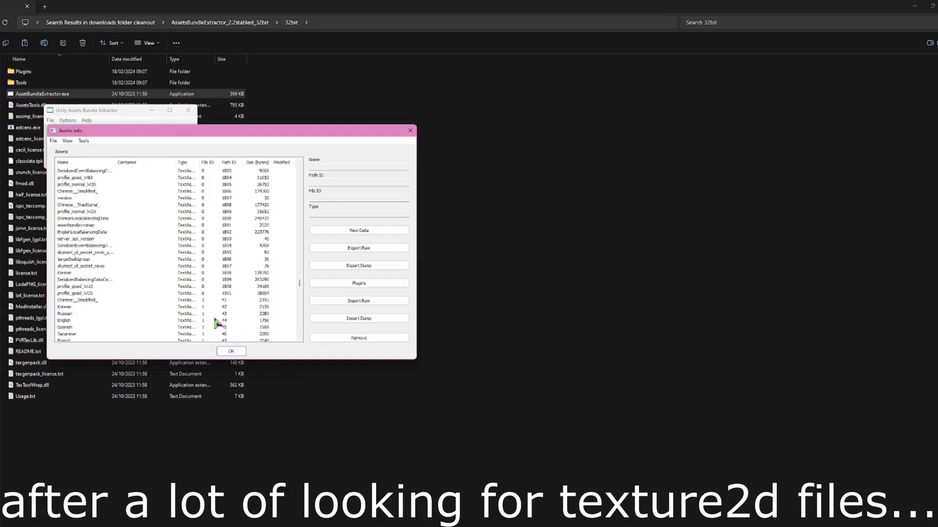
# Find the start of the Texture2D entries in the asset list and check the details of the Shiny texture
pyautogui.scroll(-5, 215, 325)
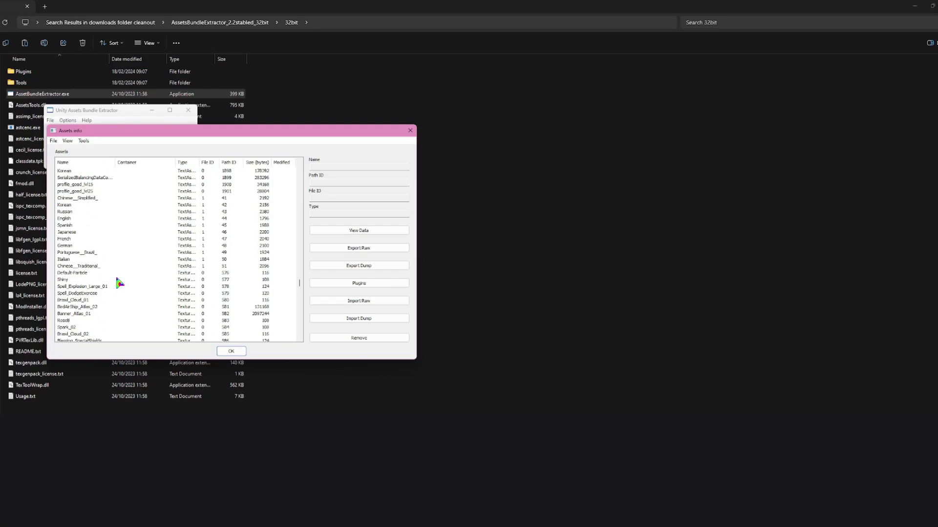
pyautogui.click(66, 280)
pyautogui.scroll(-2, 193, 266)
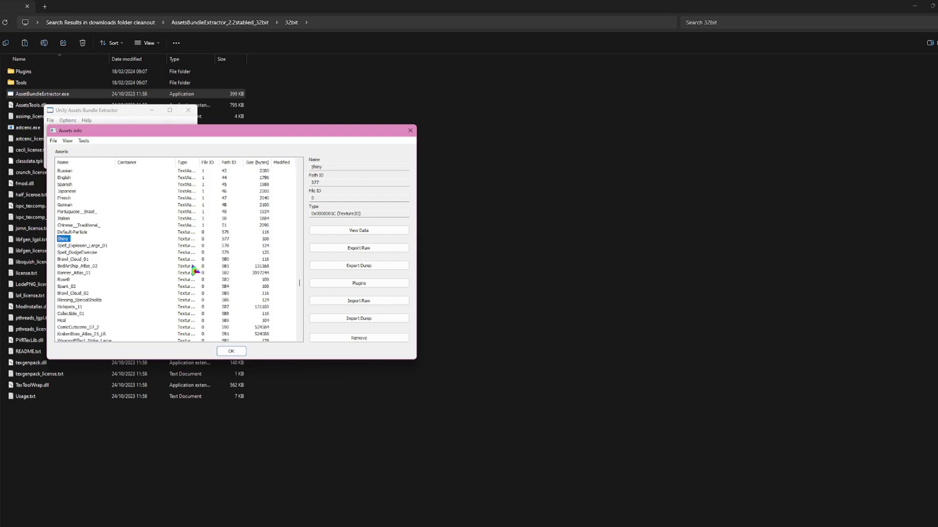
# Look through the Texture2D entries following Shiny, including the bird and pig atlases, and check the details of SonicDash_Atlas_01
pyautogui.scroll(-6, 220, 270)
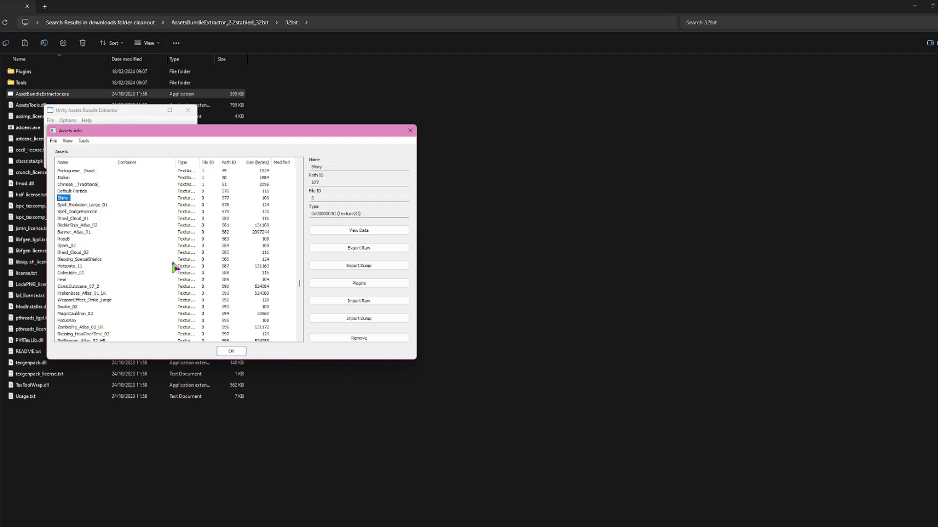
pyautogui.scroll(-6, 165, 264)
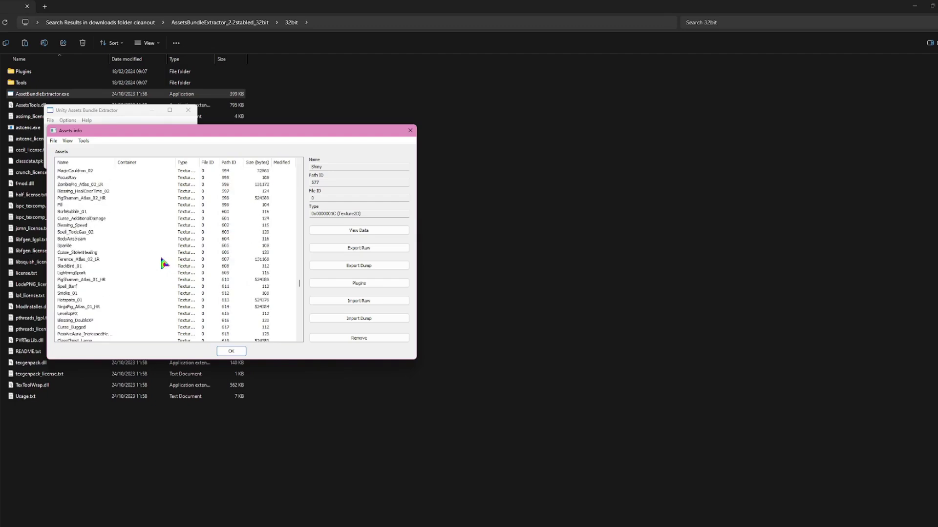
pyautogui.scroll(-5, 164, 264)
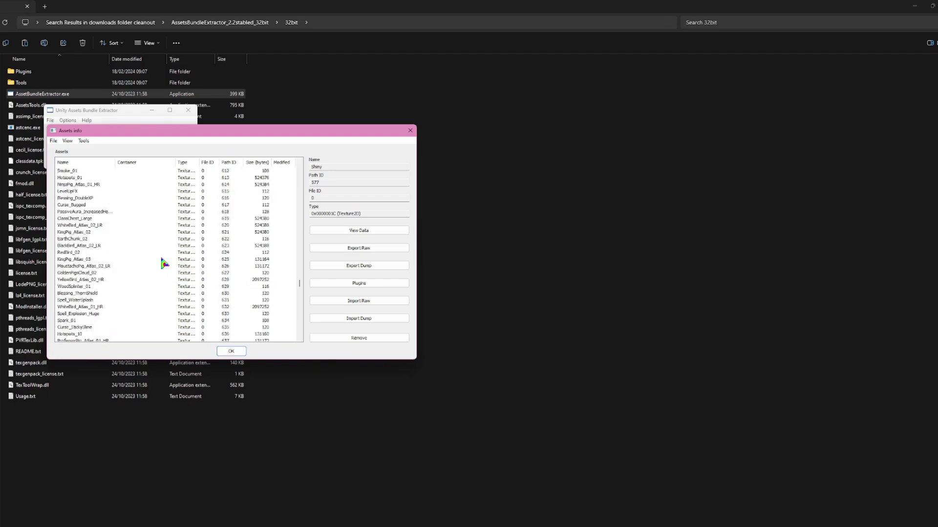
pyautogui.scroll(-6, 164, 264)
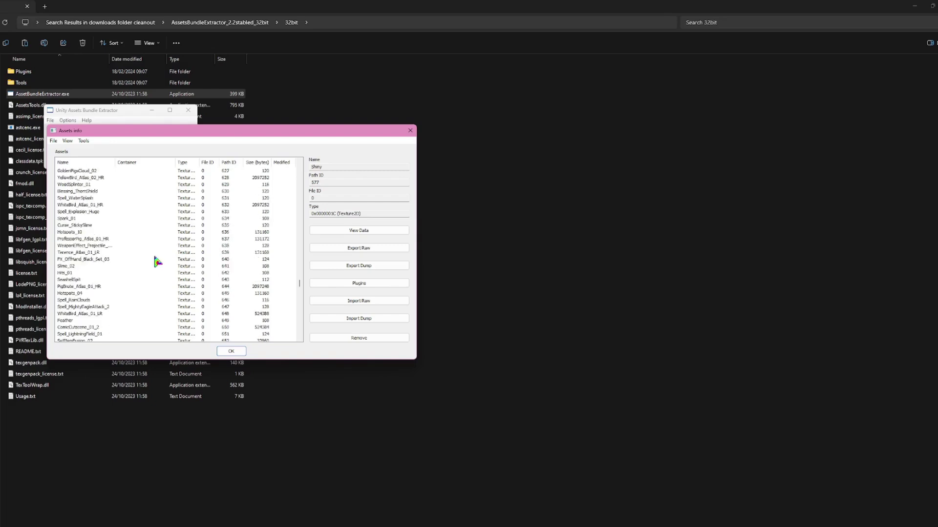
pyautogui.scroll(-2, 156, 261)
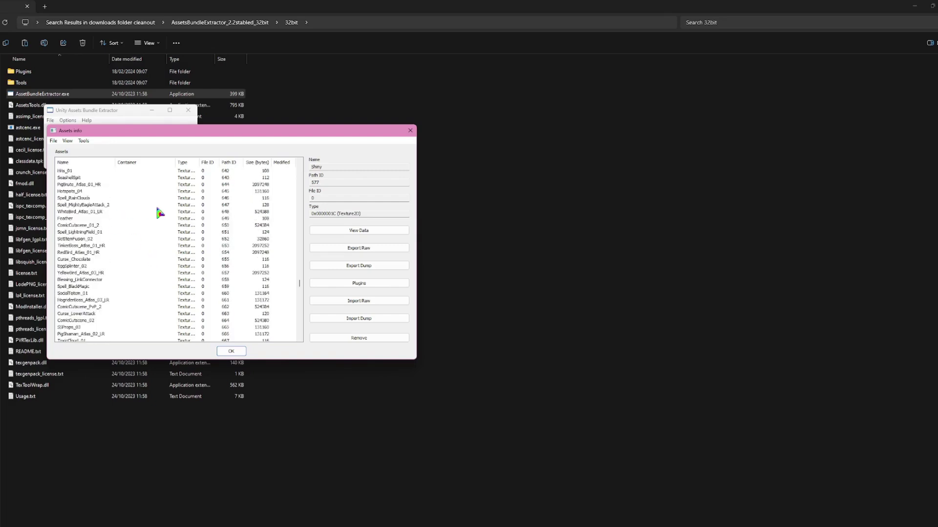
pyautogui.scroll(-1, 137, 232)
pyautogui.scroll(-1, 138, 233)
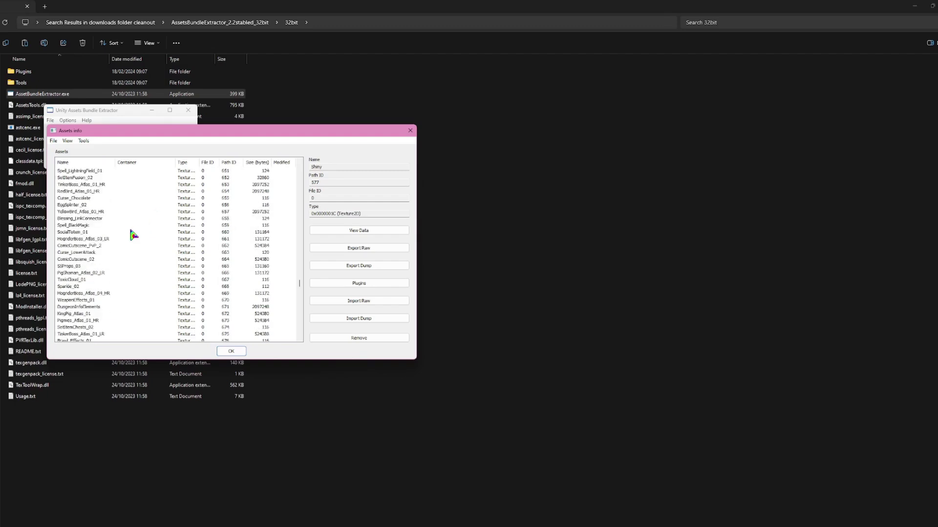
pyautogui.scroll(-3, 135, 231)
pyautogui.scroll(-2, 135, 230)
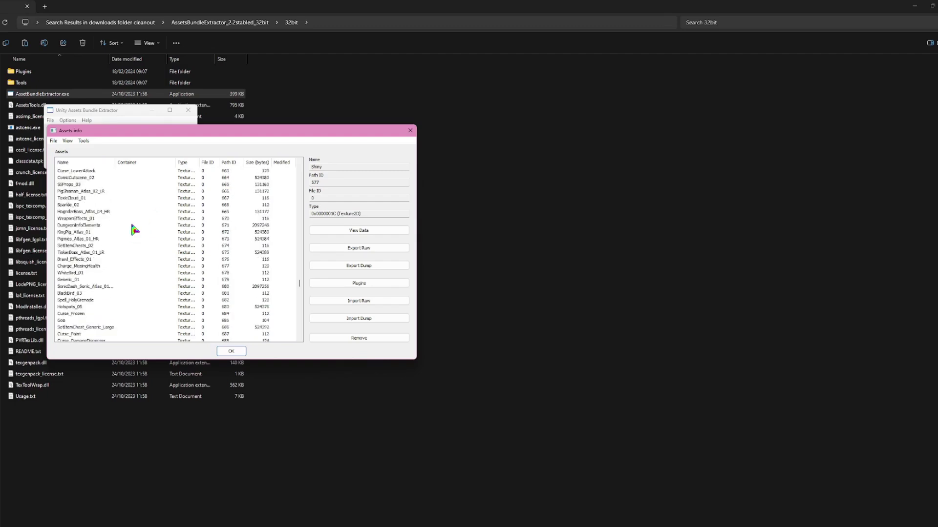
pyautogui.scroll(-1, 135, 230)
pyautogui.scroll(-1, 133, 237)
pyautogui.scroll(-2, 139, 249)
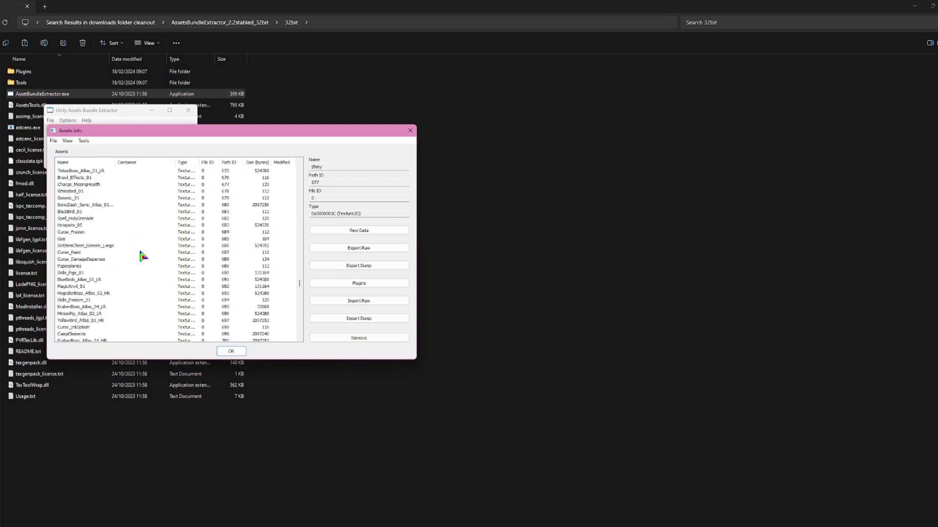
pyautogui.scroll(-2, 143, 256)
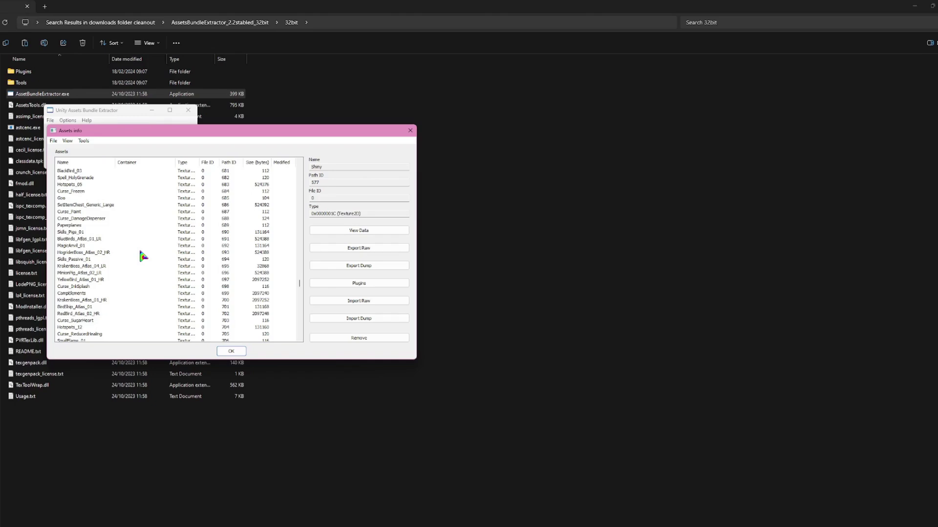
pyautogui.scroll(-4, 143, 256)
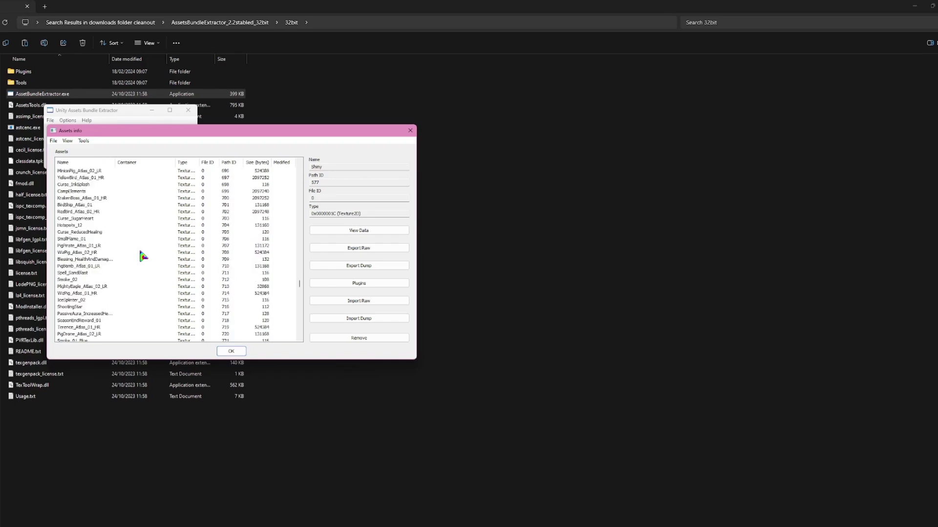
pyautogui.scroll(-3, 142, 255)
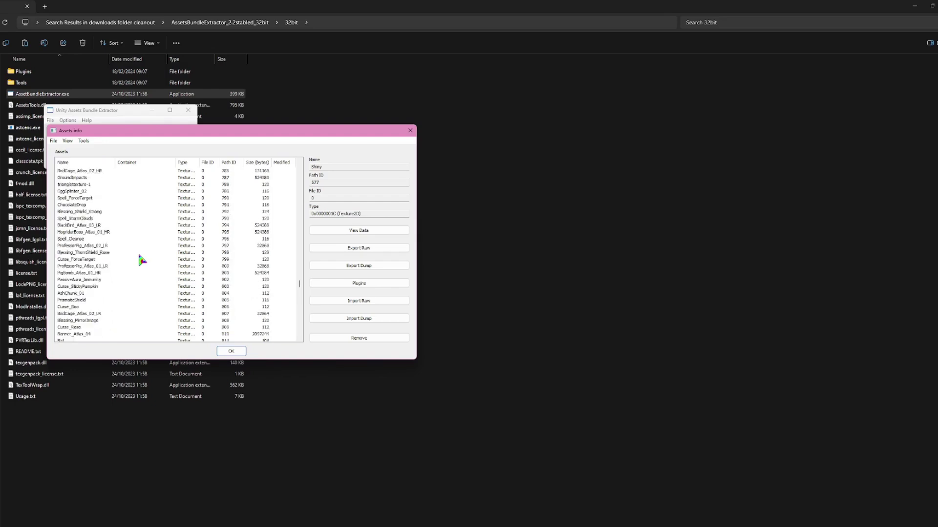
pyautogui.scroll(-2, 141, 261)
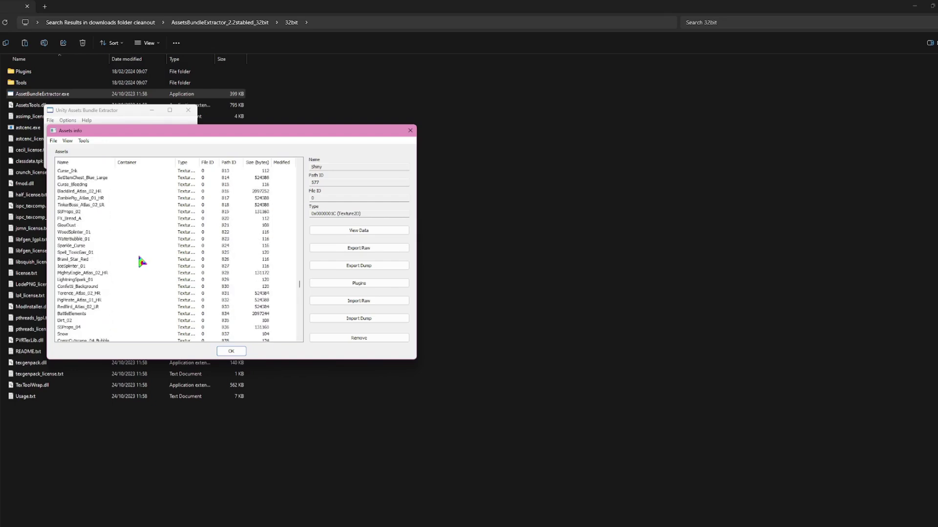
pyautogui.scroll(-3, 141, 263)
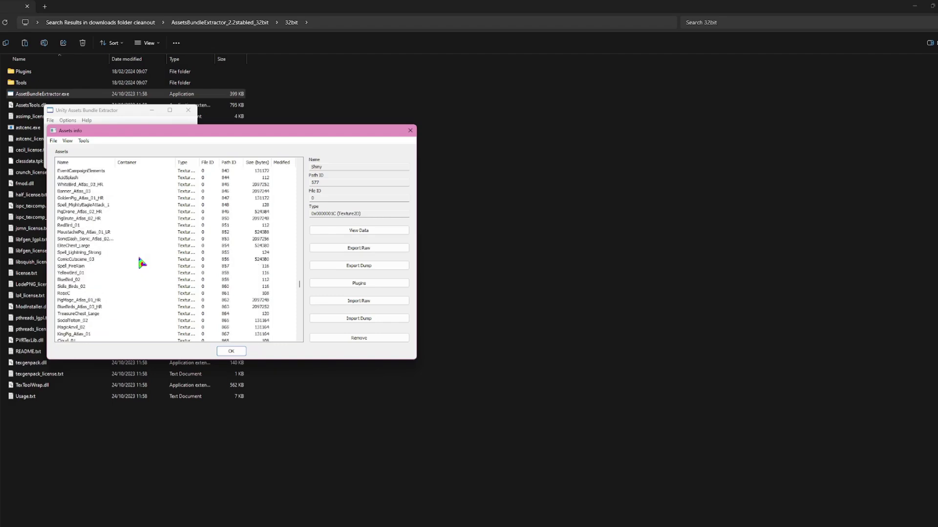
pyautogui.scroll(-2, 142, 263)
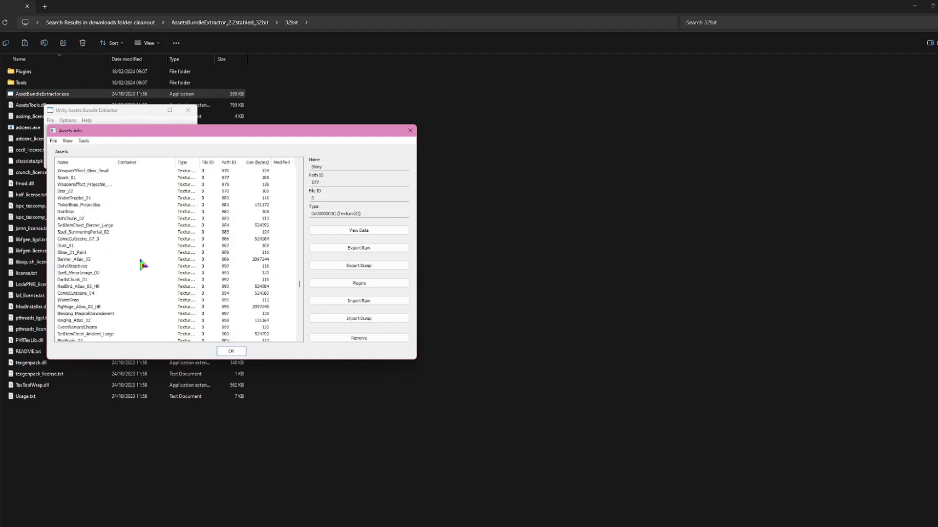
pyautogui.scroll(-7, 141, 264)
pyautogui.scroll(-15, 128, 261)
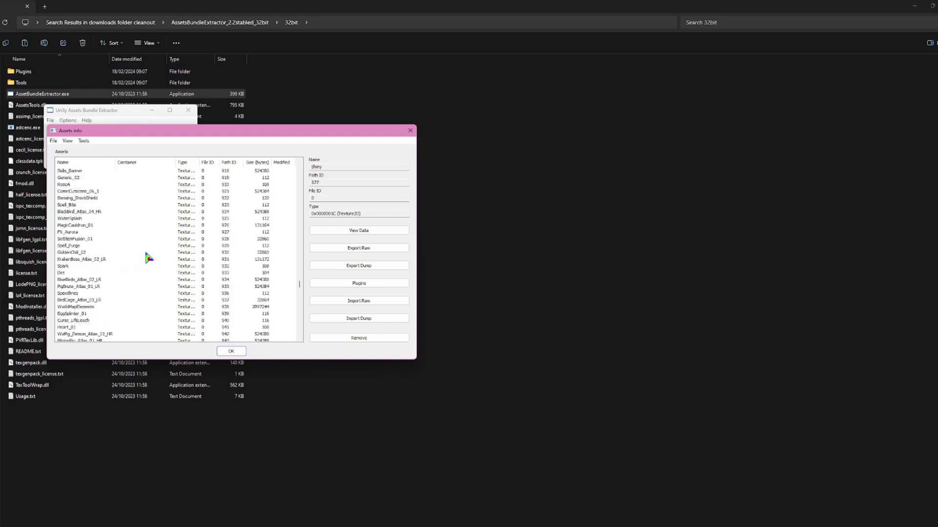
pyautogui.scroll(-1, 150, 258)
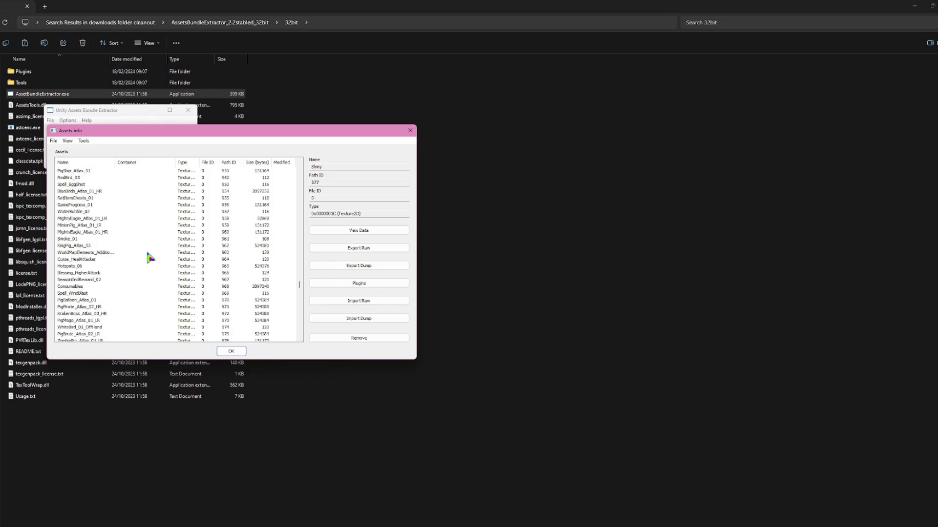
pyautogui.scroll(-6, 149, 258)
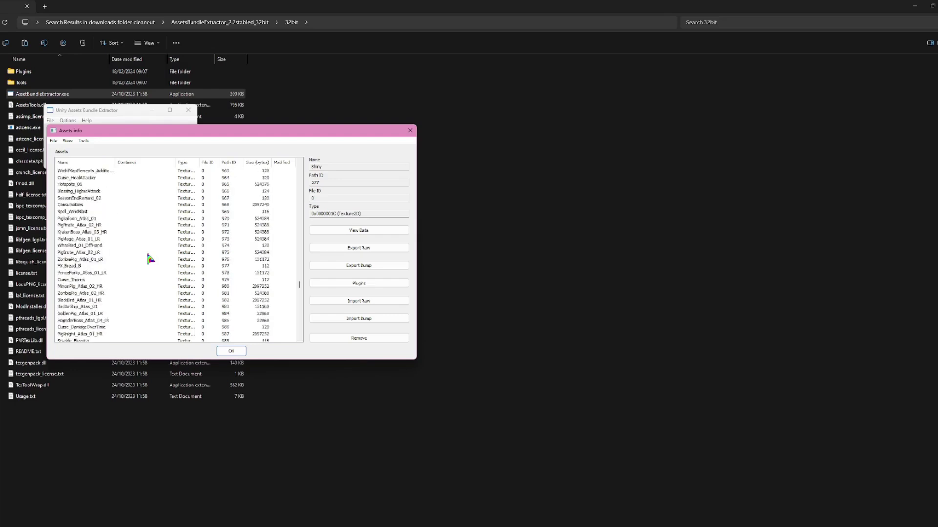
pyautogui.scroll(-6, 150, 260)
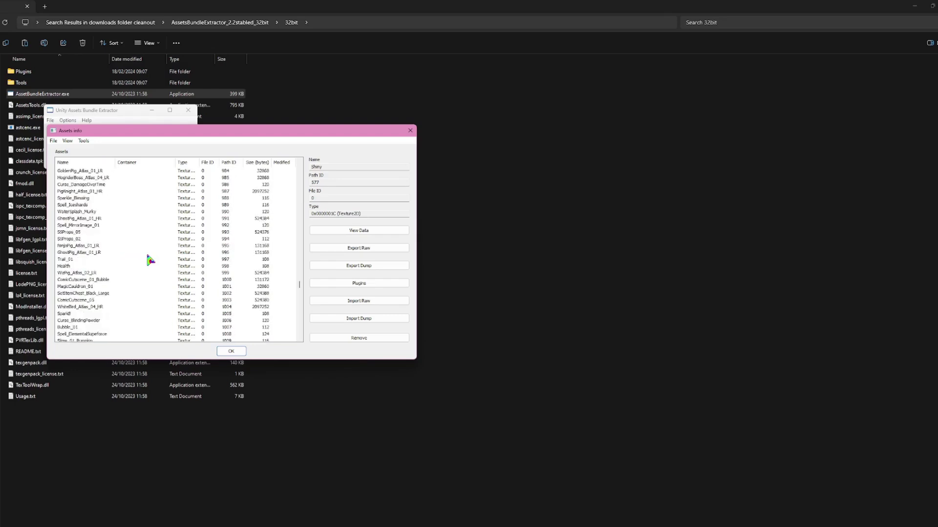
pyautogui.scroll(-1, 150, 260)
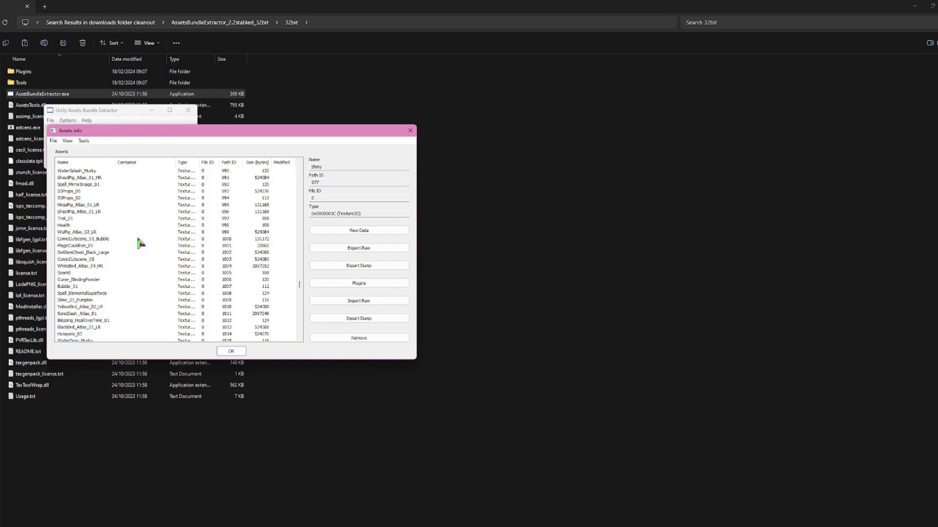
pyautogui.click(95, 314)
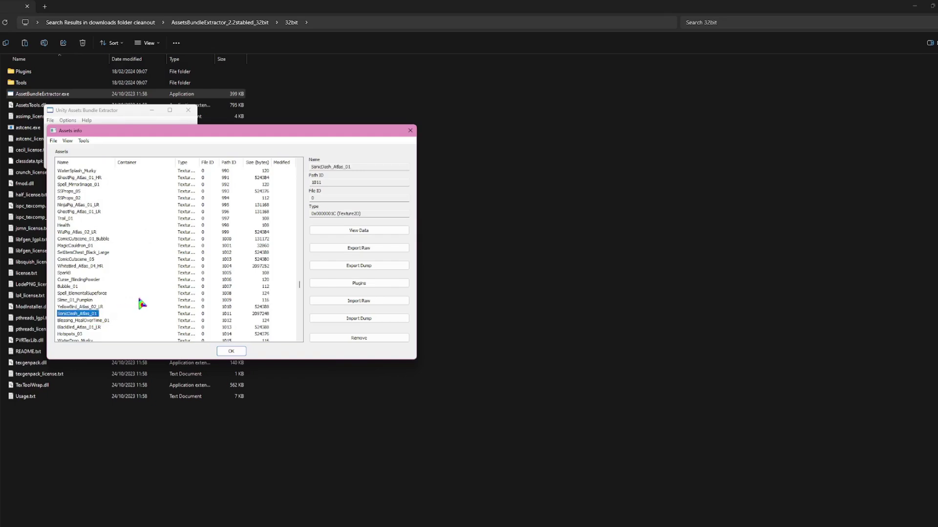
# Find the KeyArtwork_Spring texture in the asset list and open it with the Edit plugin
pyautogui.scroll(-5, 141, 304)
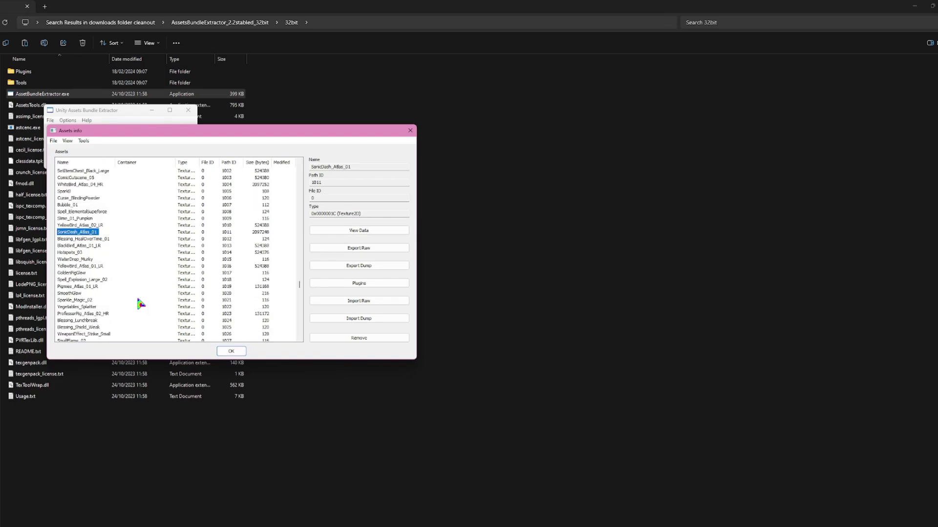
pyautogui.scroll(-2, 139, 304)
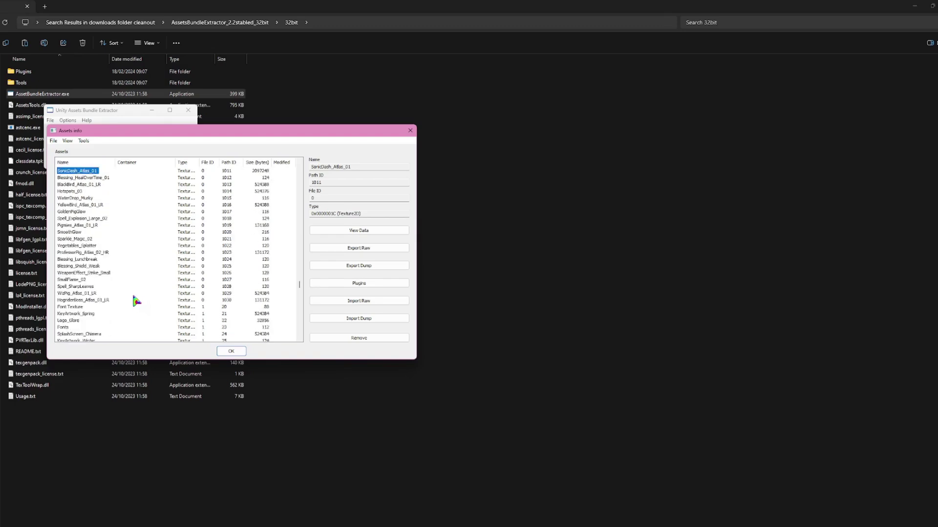
pyautogui.click(97, 314)
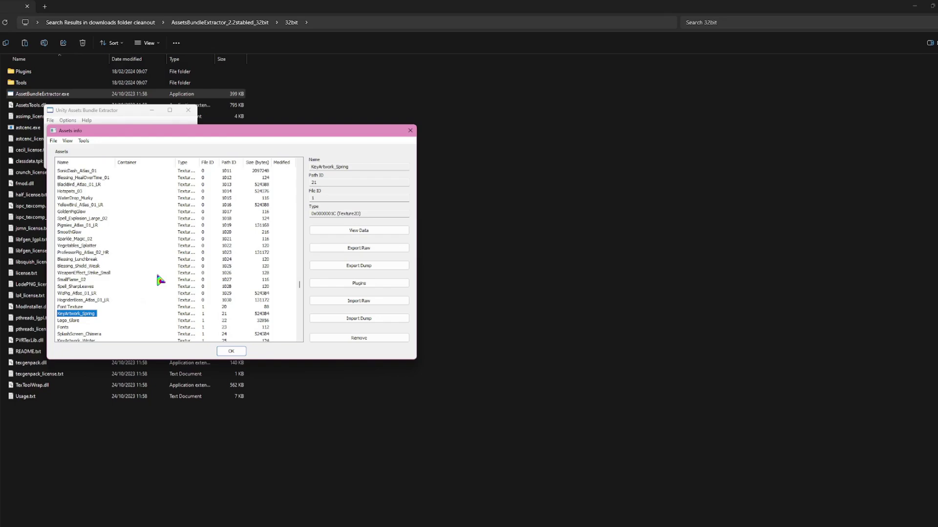
pyautogui.click(329, 288)
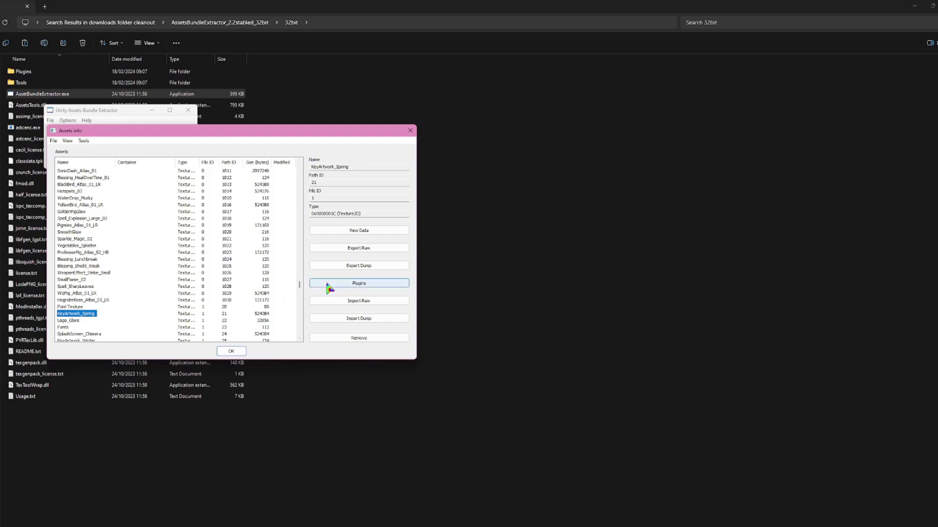
pyautogui.click(70, 174)
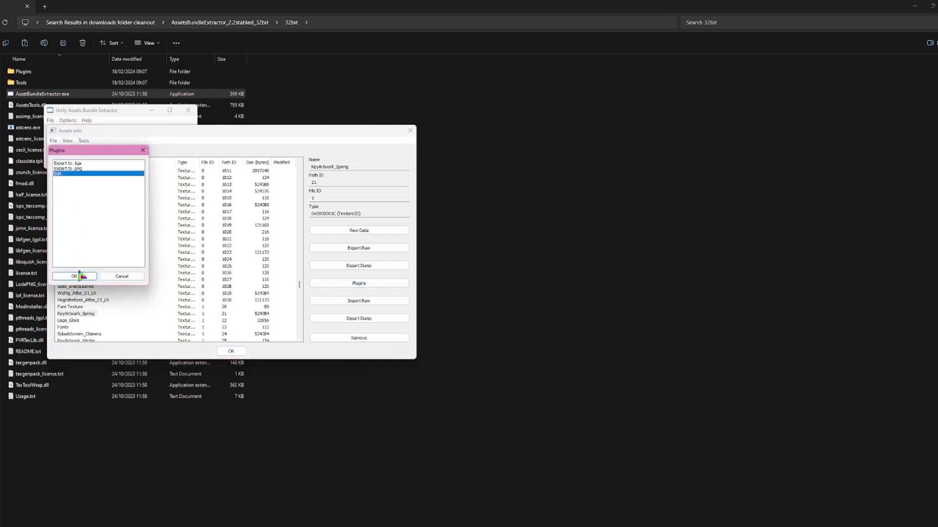
pyautogui.click(79, 276)
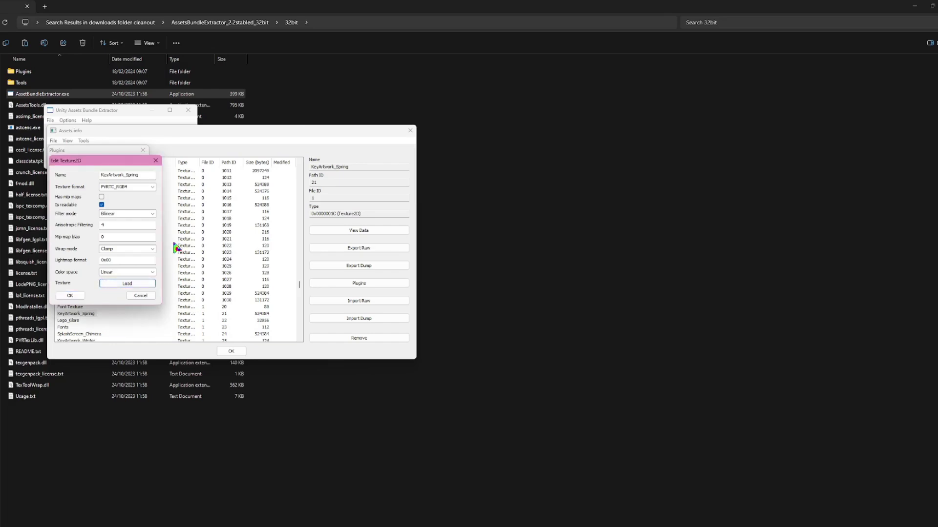
# Apply the KeyArtwork_Spring texture edit using the Fast quality setting
pyautogui.click(70, 296)
pyautogui.click(145, 185)
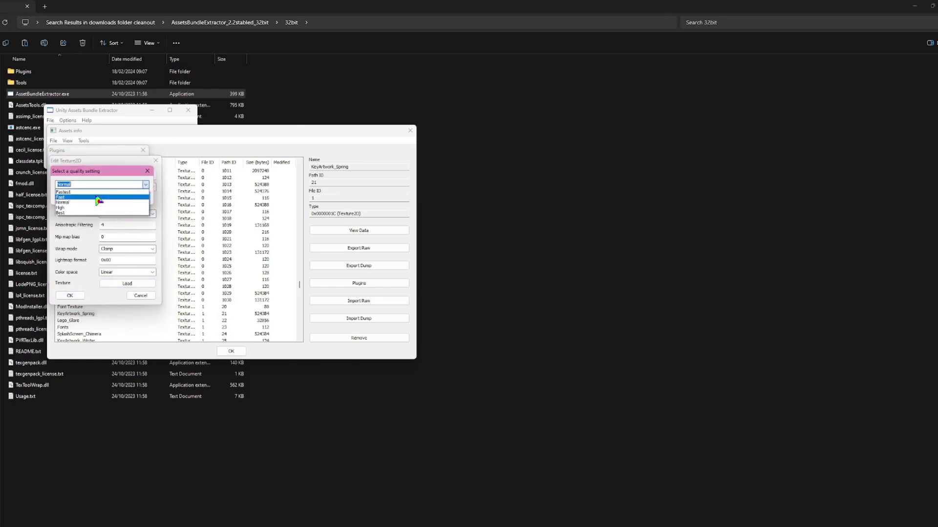
pyautogui.click(68, 197)
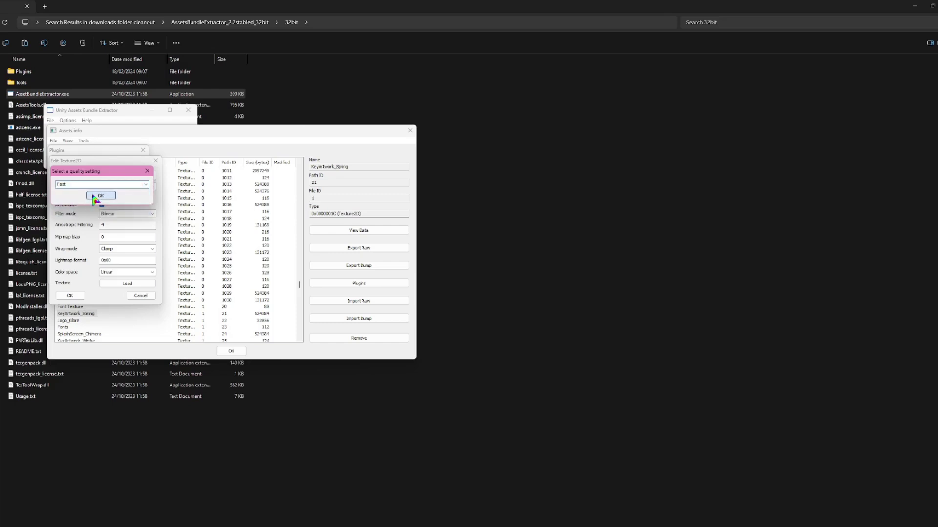
pyautogui.click(98, 196)
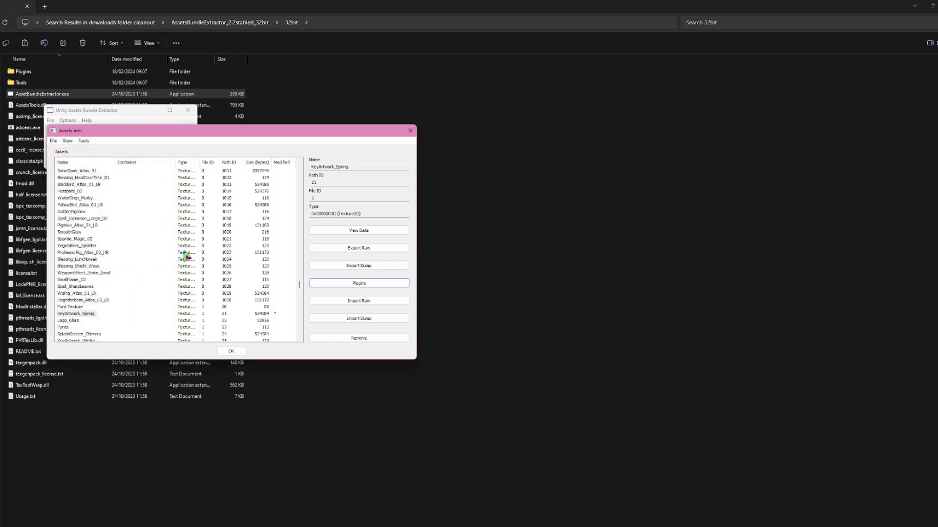
# Save the asset changes and replace the existing sharedassets0.assets in the IOS modding tutorial folder with the modified file
pyautogui.click(230, 351)
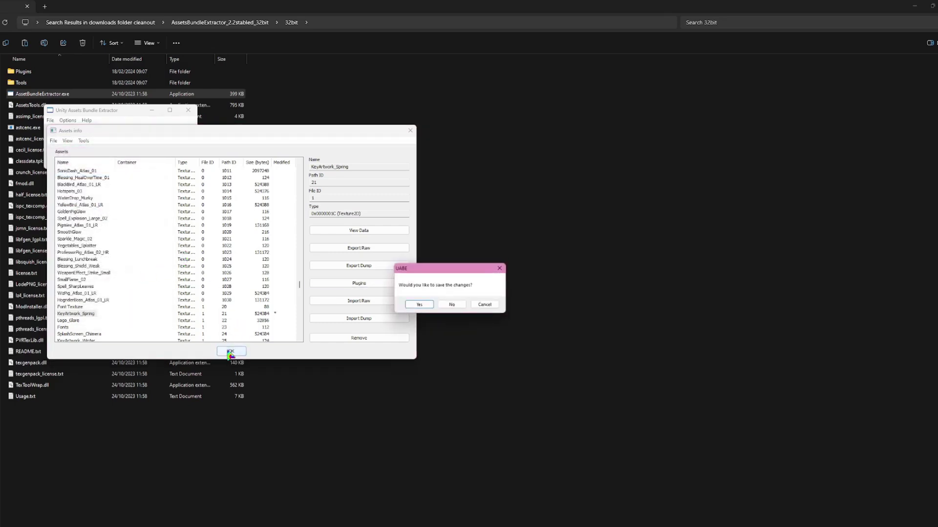
pyautogui.click(419, 305)
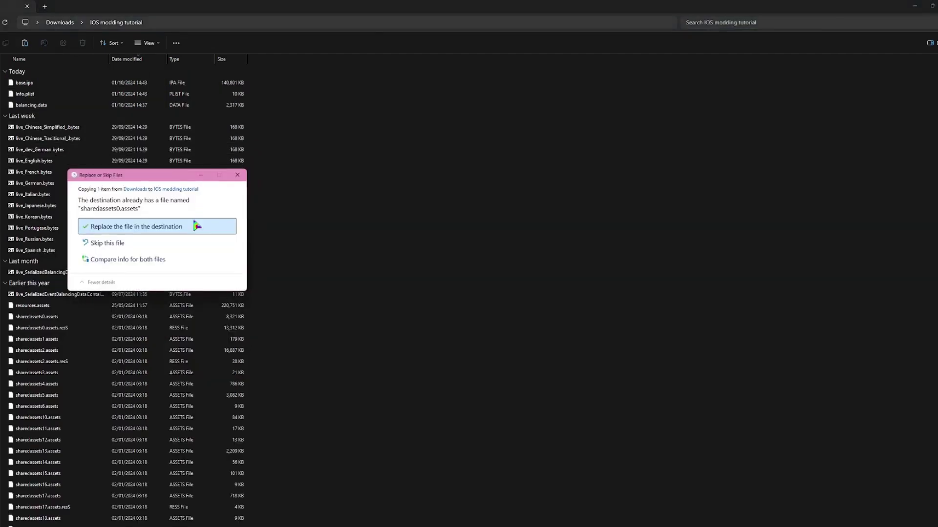
pyautogui.click(128, 228)
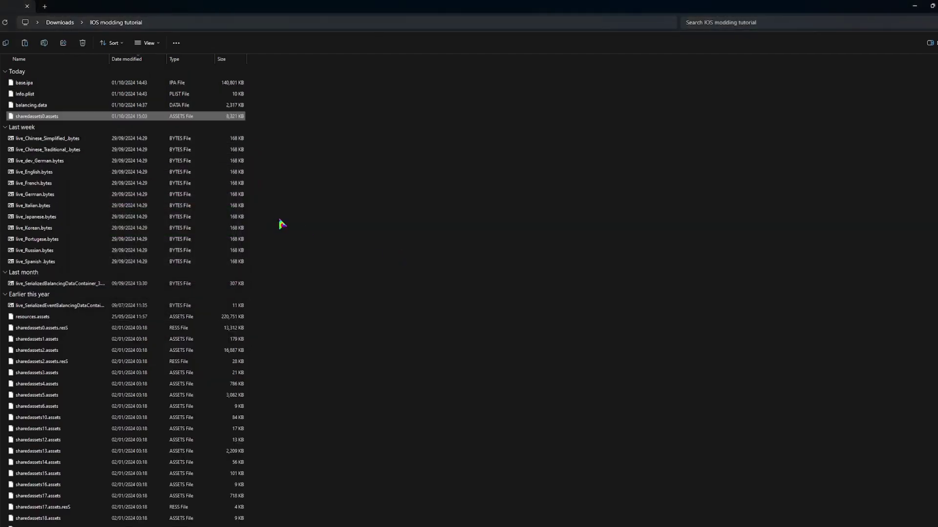
pyautogui.click(21, 84)
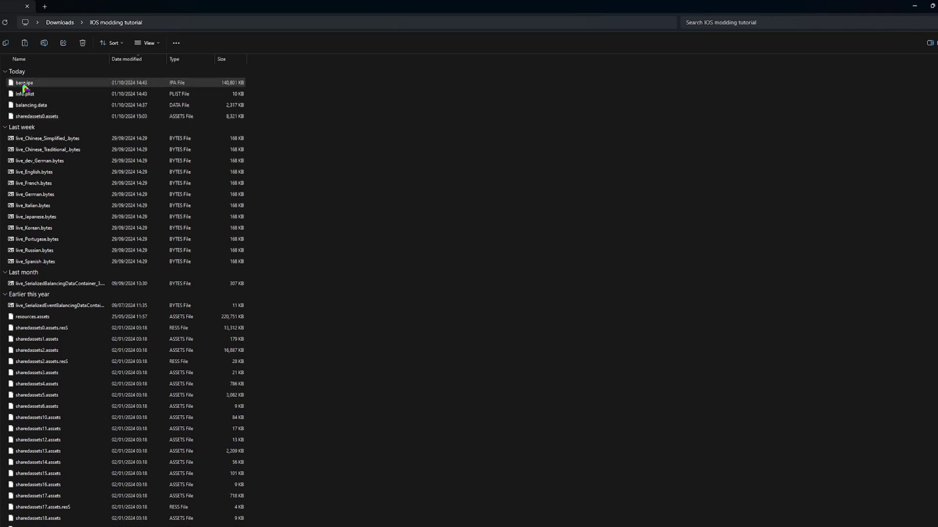
pyautogui.rightClick(23, 85)
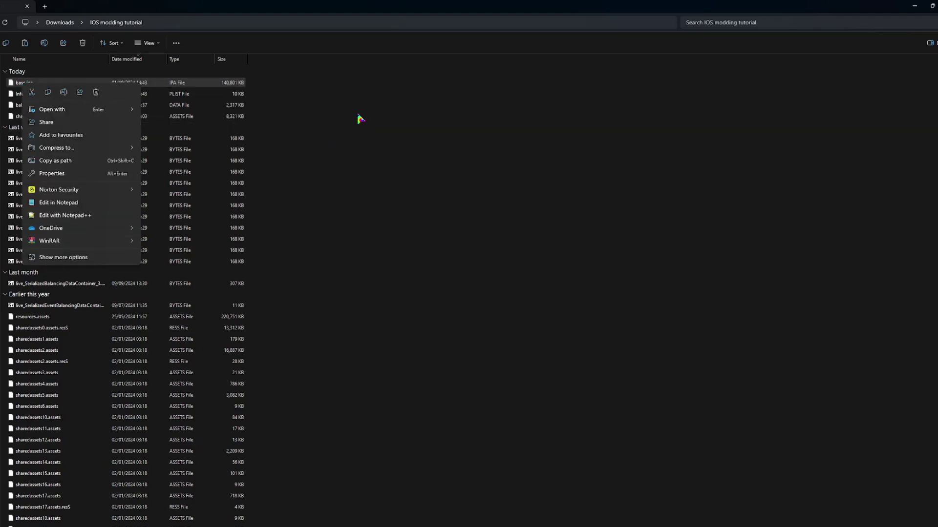
pyautogui.click(312, 120)
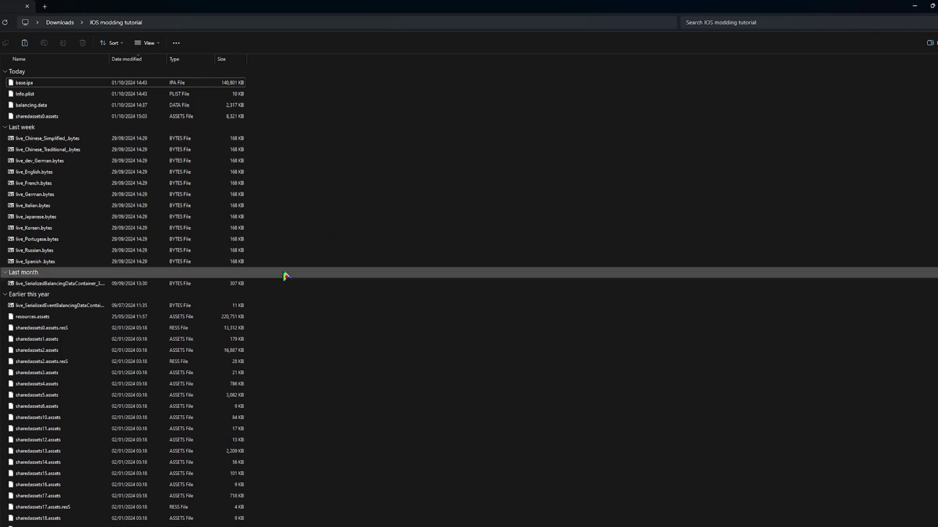
# Copy the name of resources.assets and rename sharedassets0.assets with it, accepting the name resources (2).assets
pyautogui.click(36, 318)
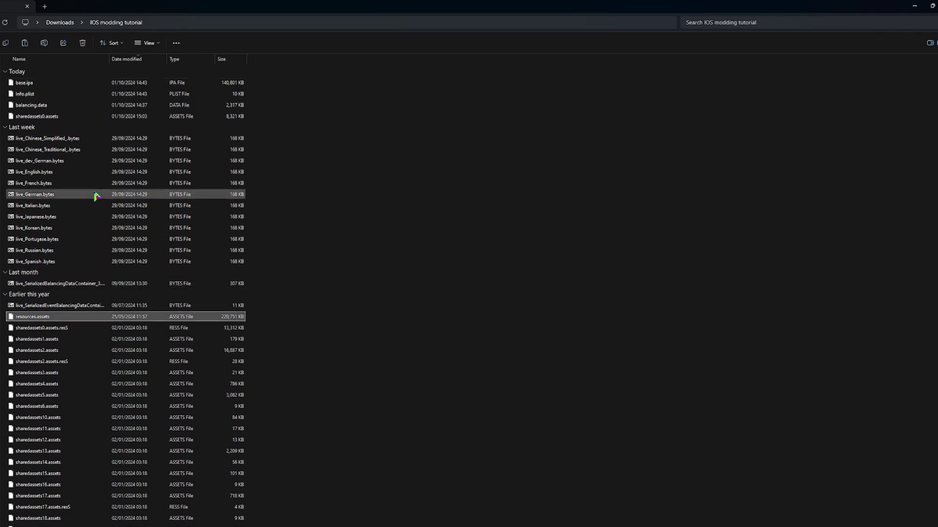
pyautogui.click(45, 45)
pyautogui.hotkey('ctrl', 'c')
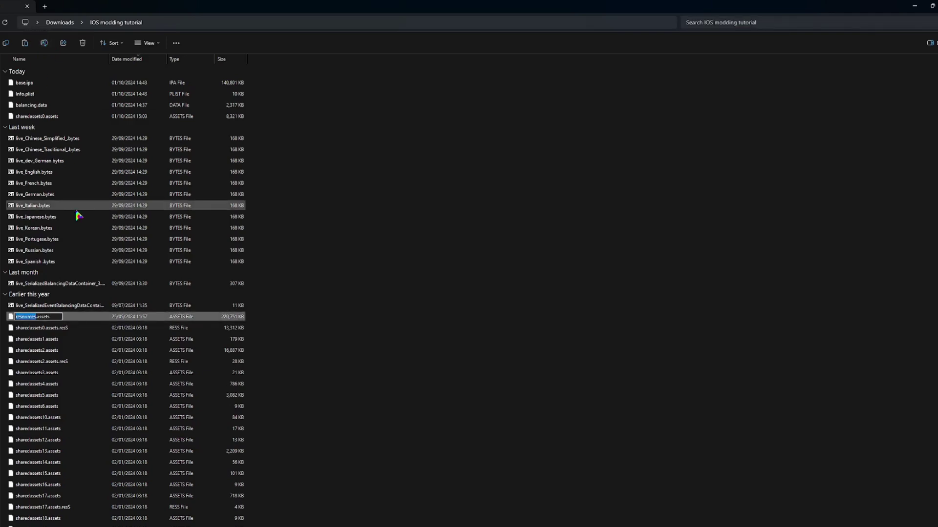
pyautogui.click(317, 104)
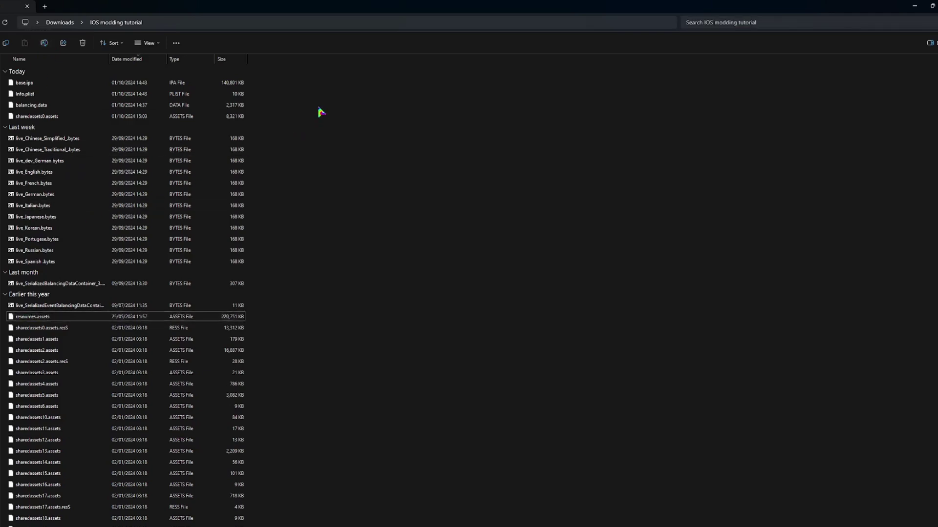
pyautogui.click(55, 118)
pyautogui.click(44, 43)
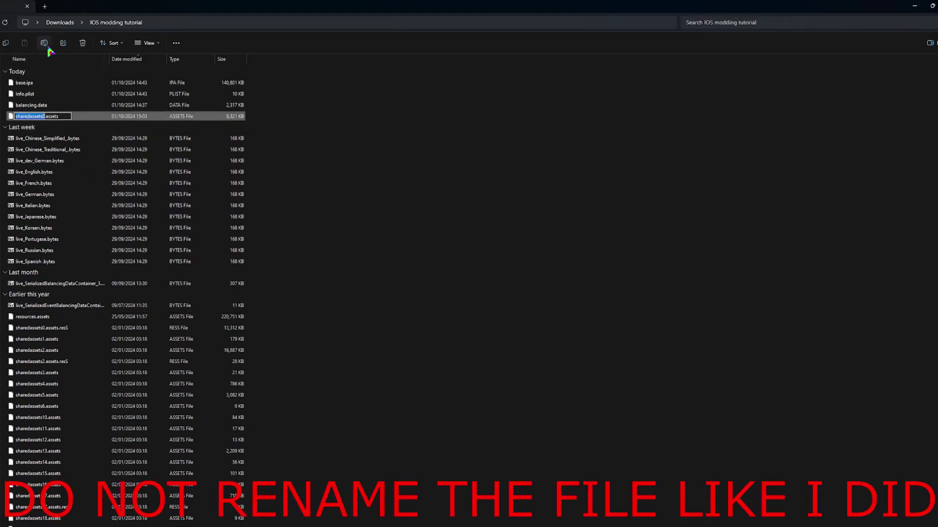
pyautogui.hotkey('ctrl', 'v')
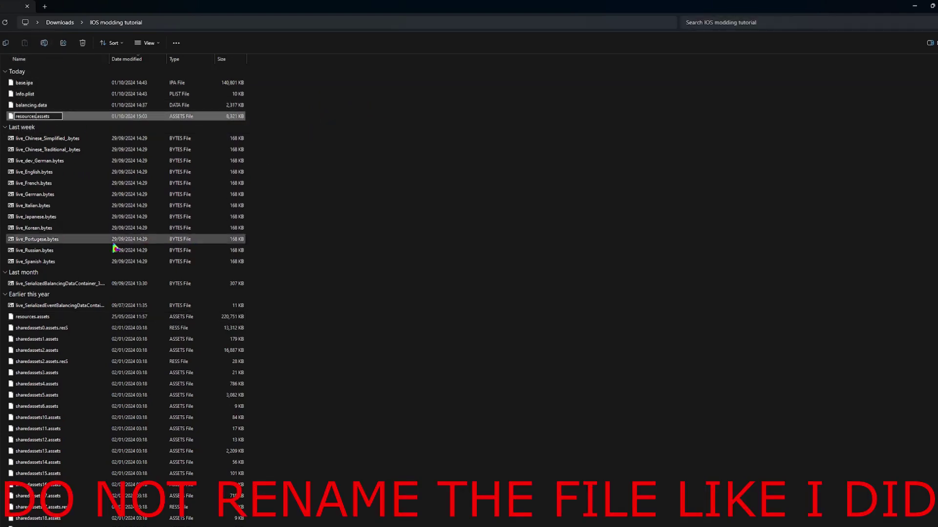
pyautogui.click(49, 317)
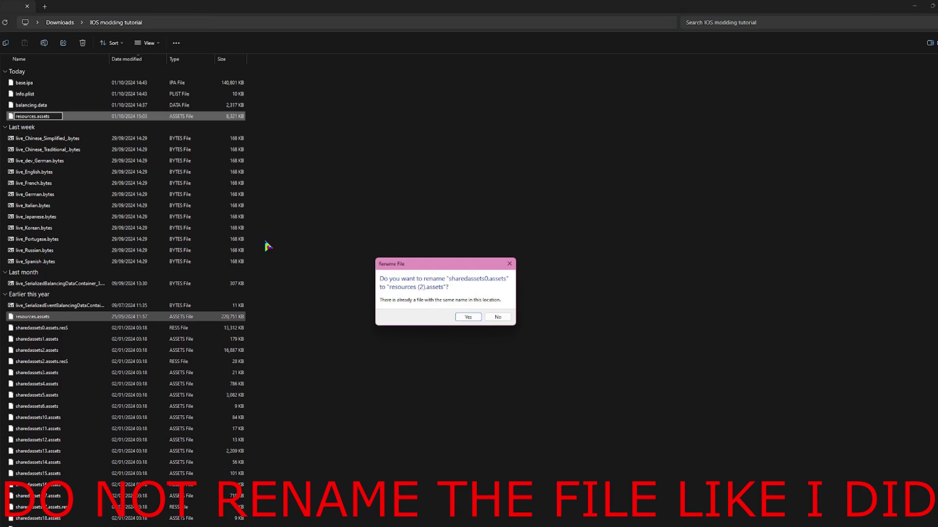
pyautogui.click(467, 318)
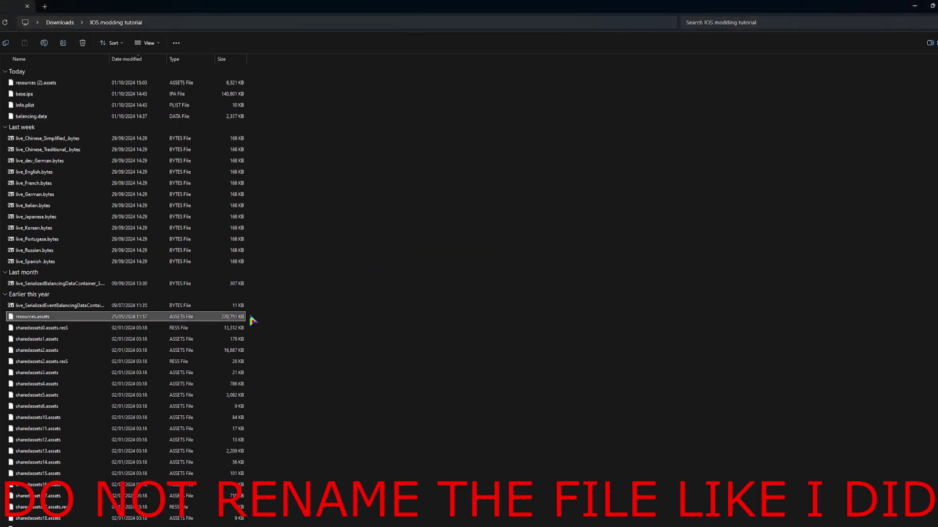
# Delete the original resources.assets and rename resources (2).assets as resources.assets
pyautogui.click(83, 43)
pyautogui.click(38, 83)
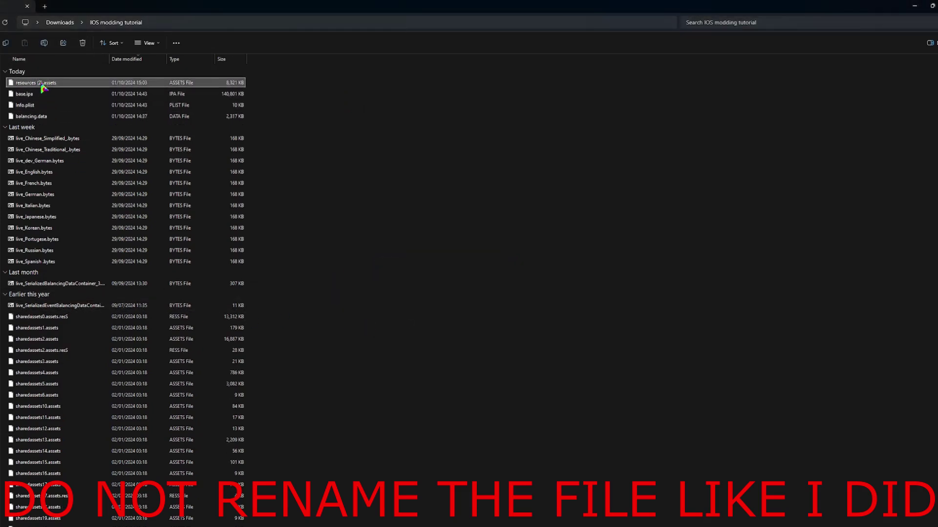
pyautogui.click(44, 43)
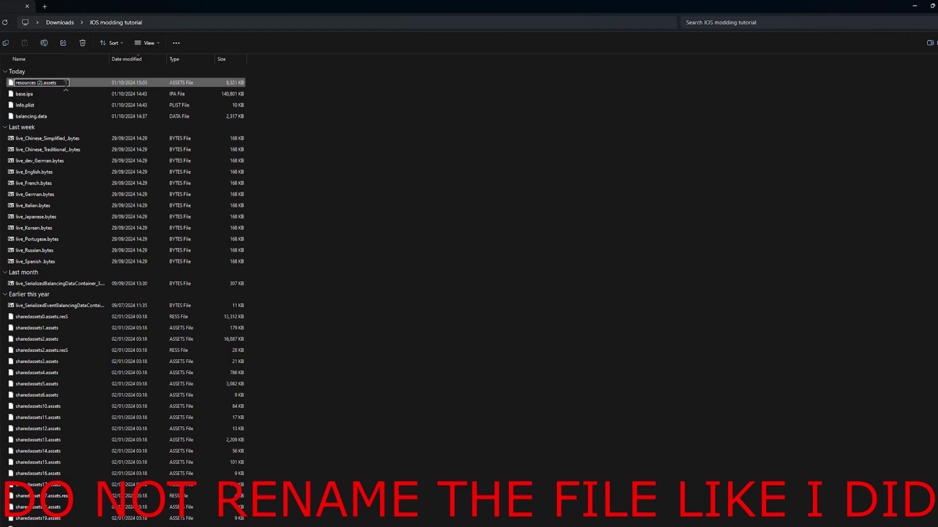
pyautogui.press('BackSpace')
pyautogui.press('BackSpace')
pyautogui.press('BackSpace')
pyautogui.press('BackSpace')
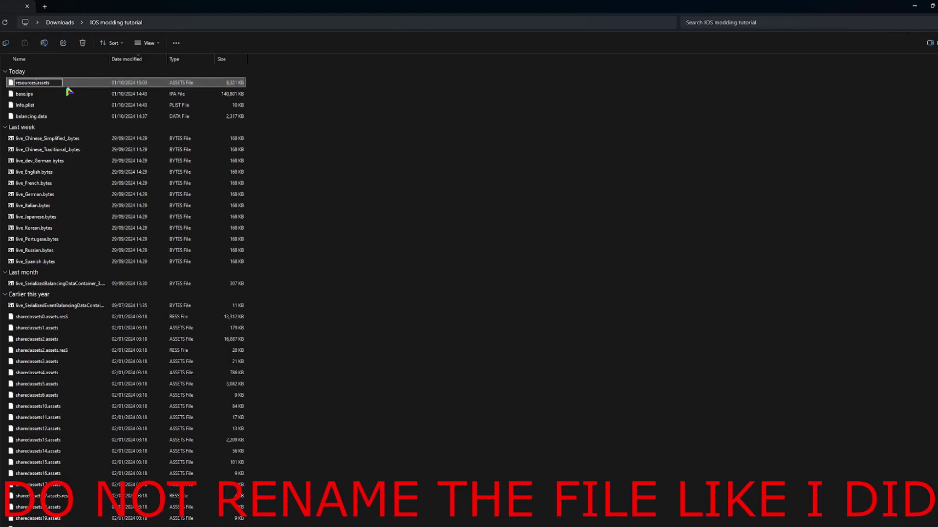
pyautogui.click(369, 112)
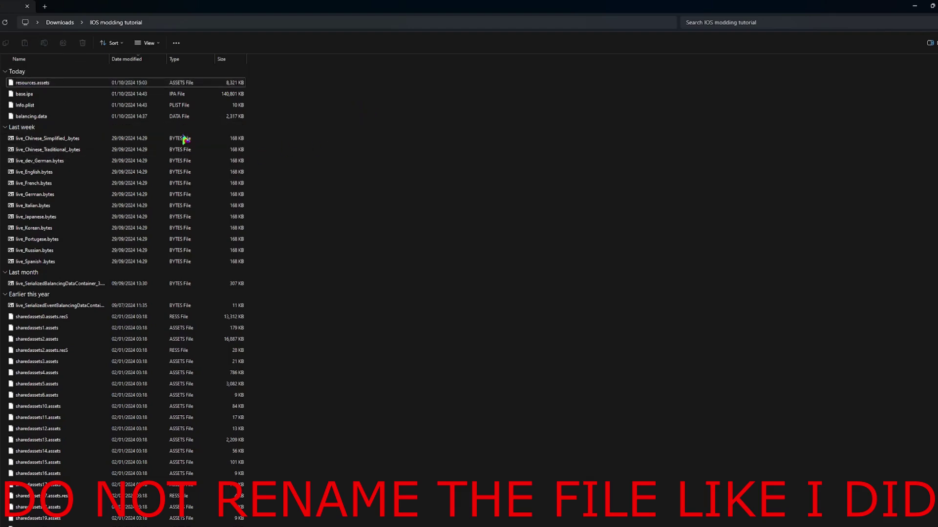
# Open base.ipa in 7-Zip File Manager and copy resources.assets from the IOS modding tutorial folder into Payload\gold.app\Data
pyautogui.rightClick(30, 95)
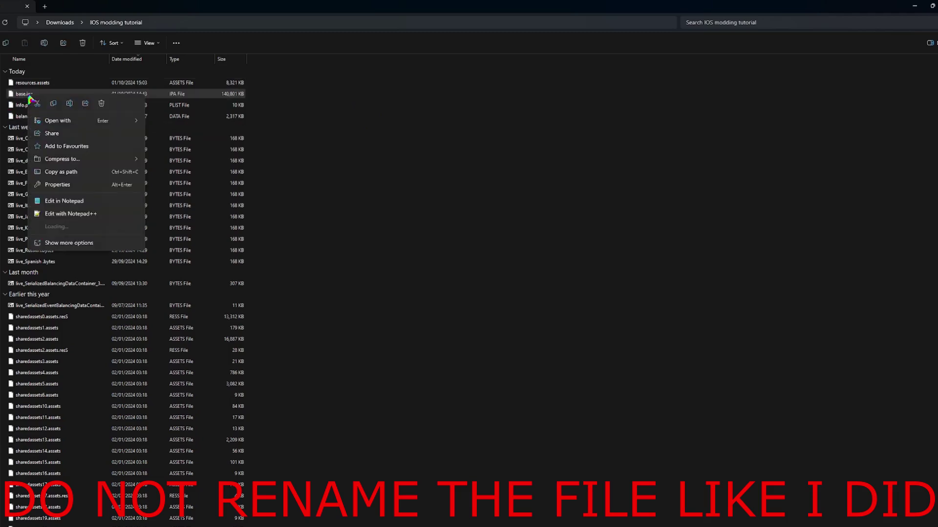
pyautogui.moveTo(93, 122)
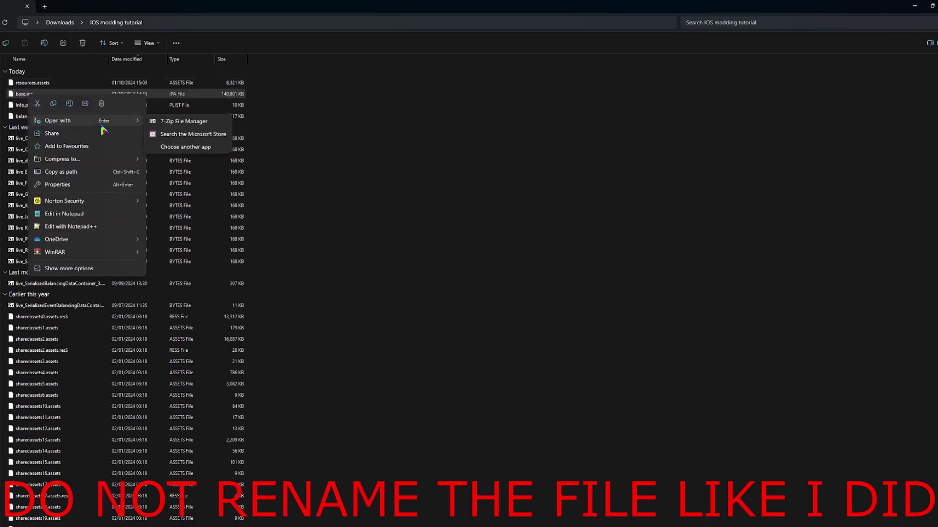
pyautogui.click(172, 130)
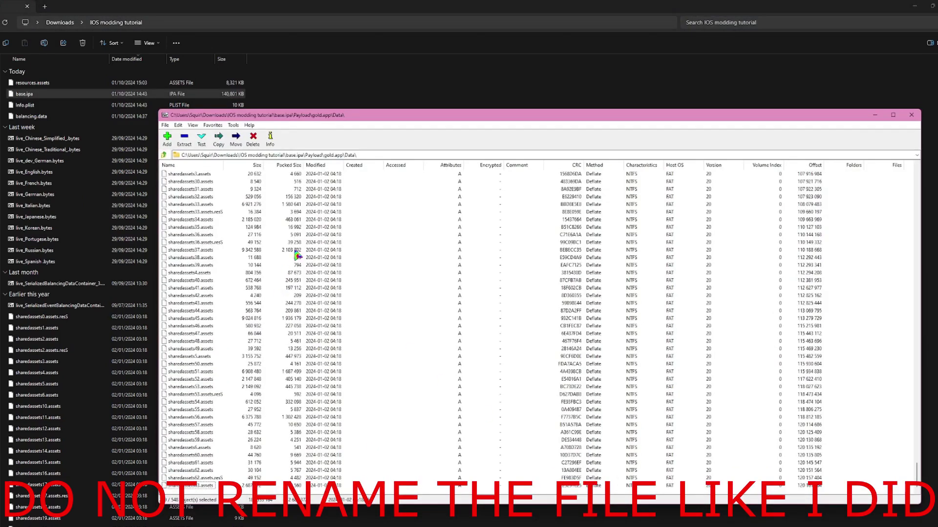
pyautogui.scroll(14, 341, 252)
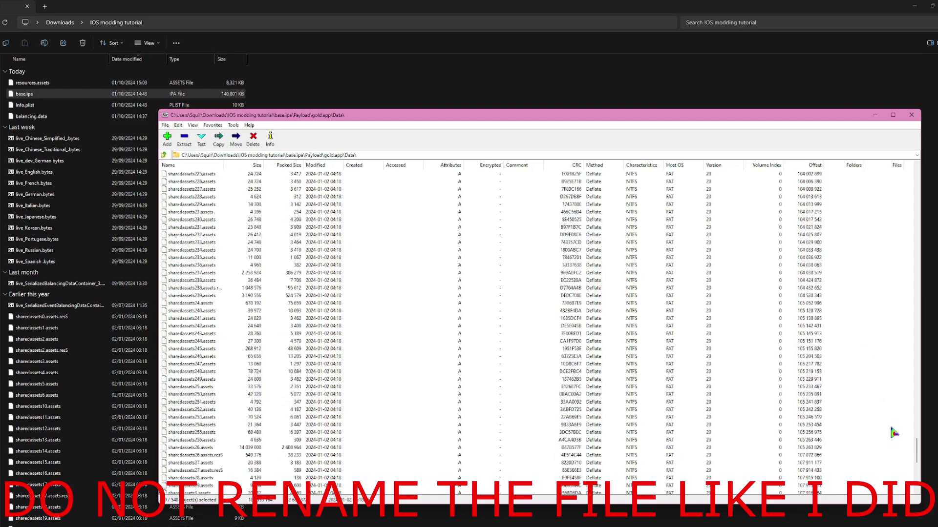
pyautogui.moveTo(917, 455); pyautogui.dragTo(916, 173)
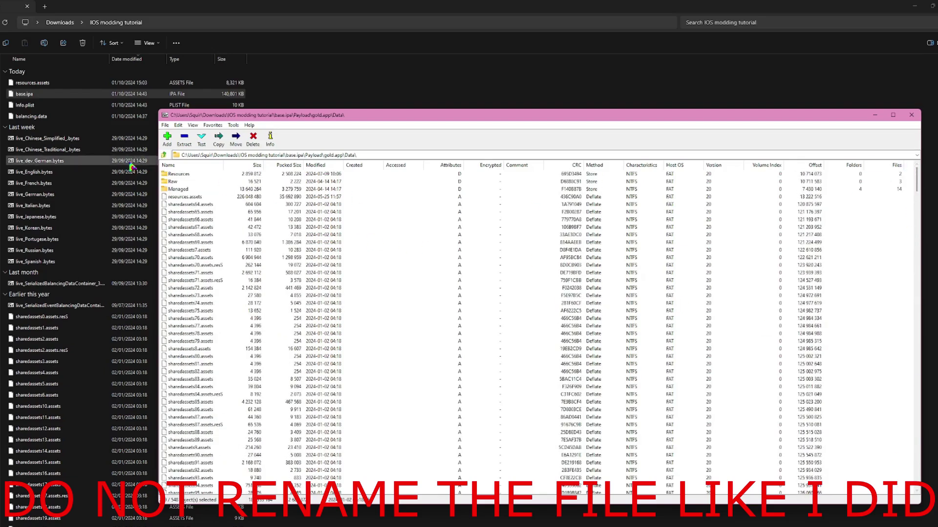
pyautogui.click(32, 83)
pyautogui.moveTo(32, 83); pyautogui.dragTo(283, 293)
pyautogui.click(427, 320)
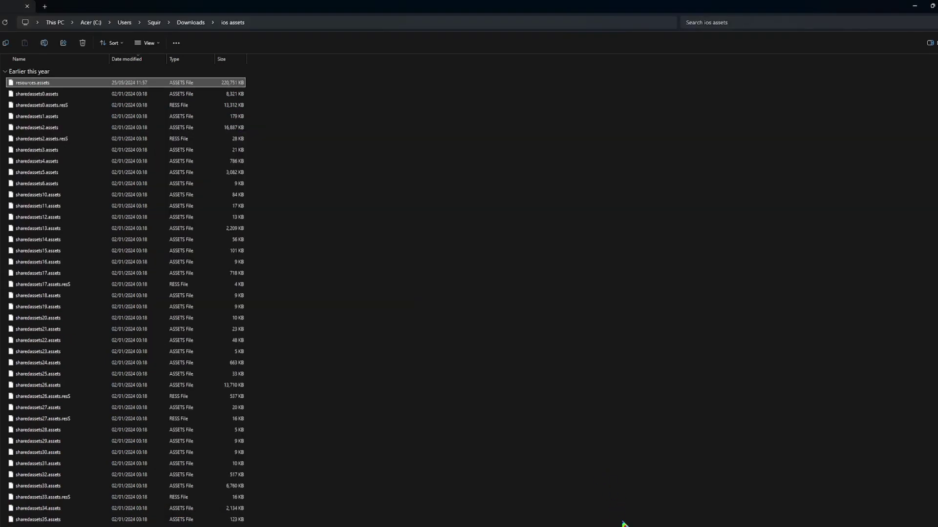
# In Unity Assets Bundle Extractor, open the KeyArtwork_Winter texture with the Edit plugin and apply the edit
pyautogui.click(635, 518)
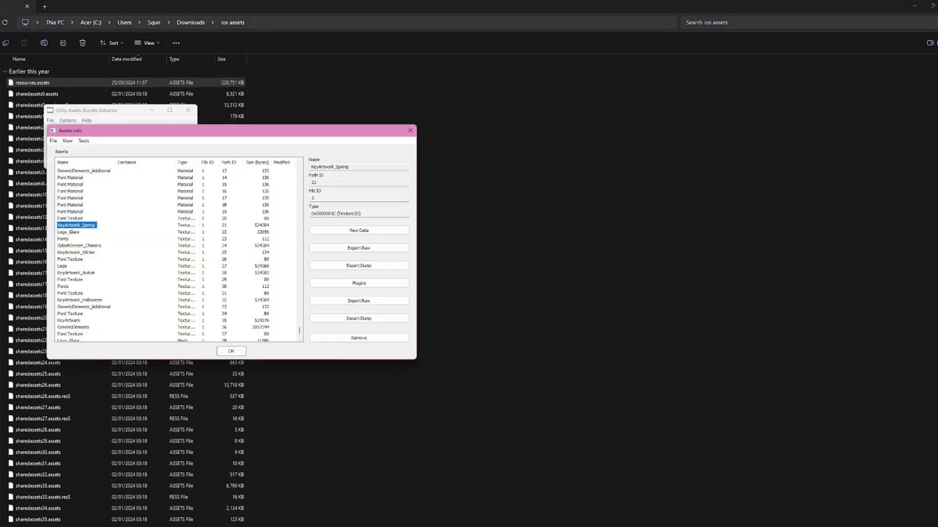
pyautogui.click(67, 141)
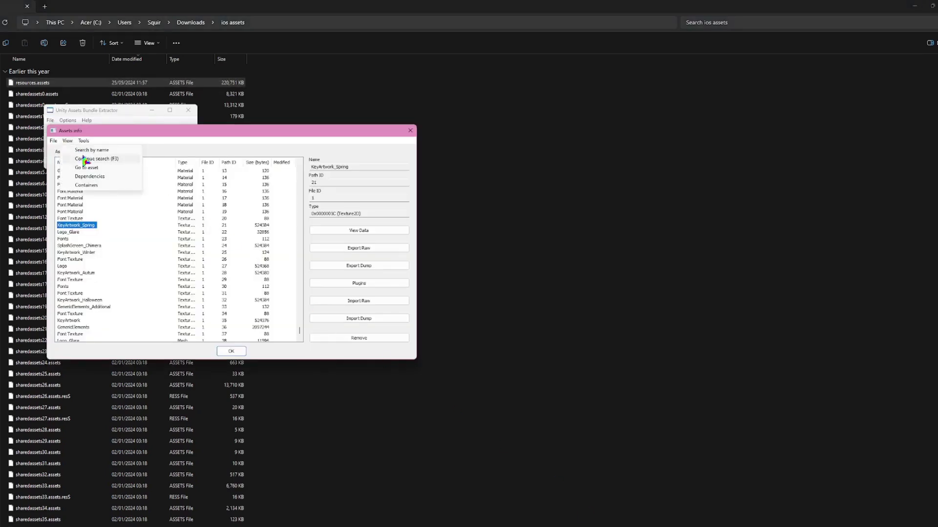
pyautogui.click(193, 154)
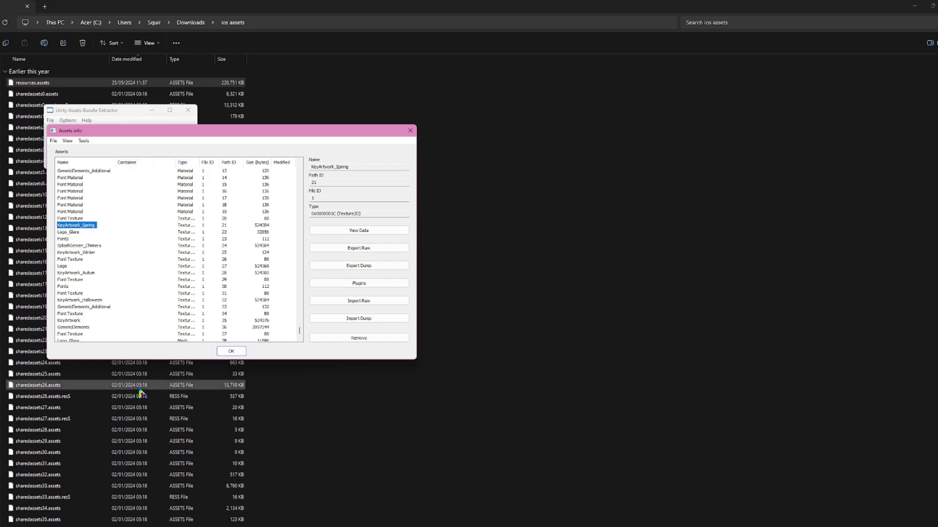
pyautogui.click(97, 253)
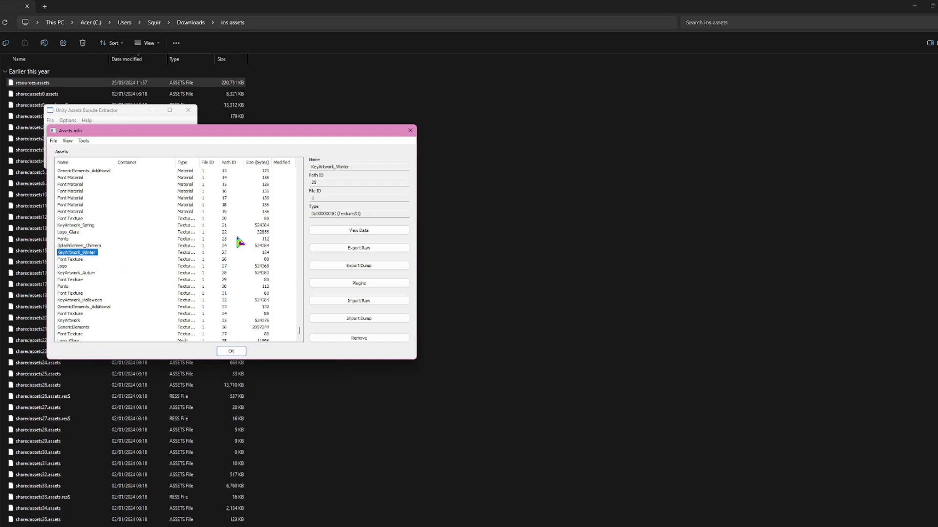
pyautogui.click(319, 283)
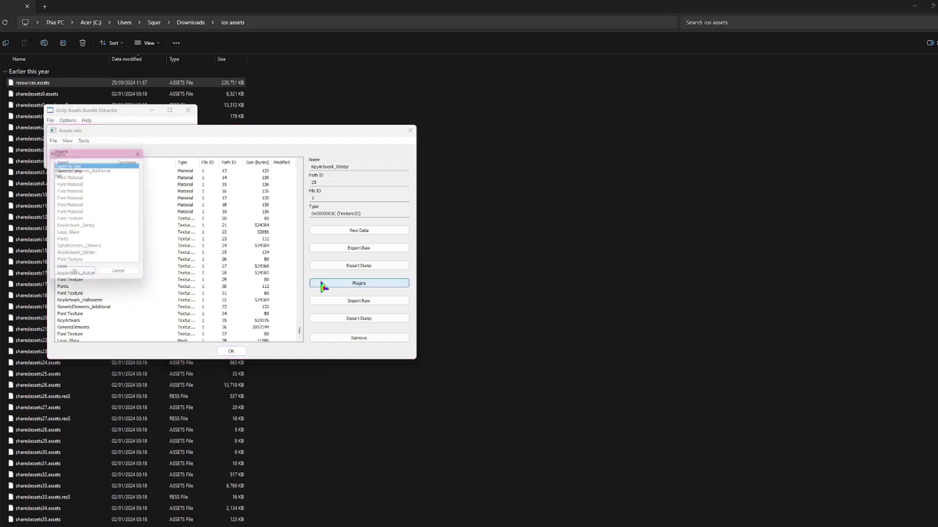
pyautogui.click(64, 173)
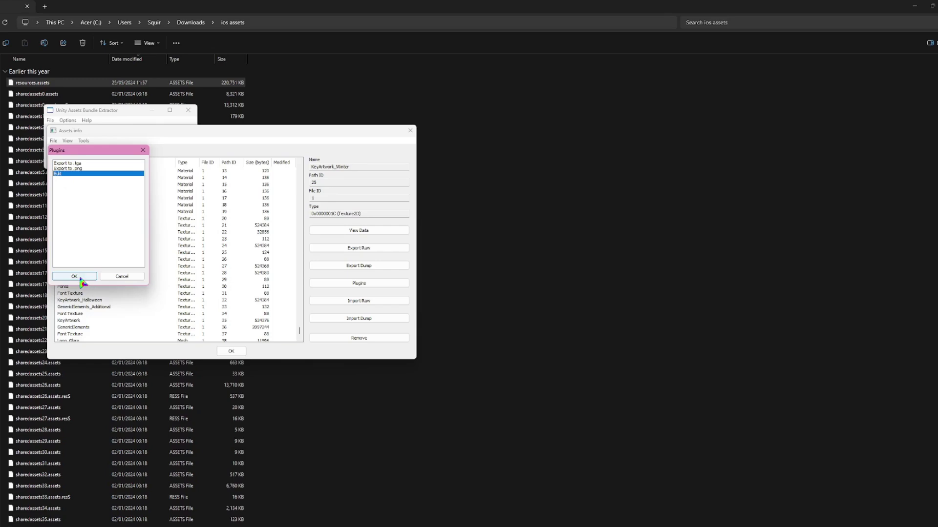
pyautogui.click(78, 276)
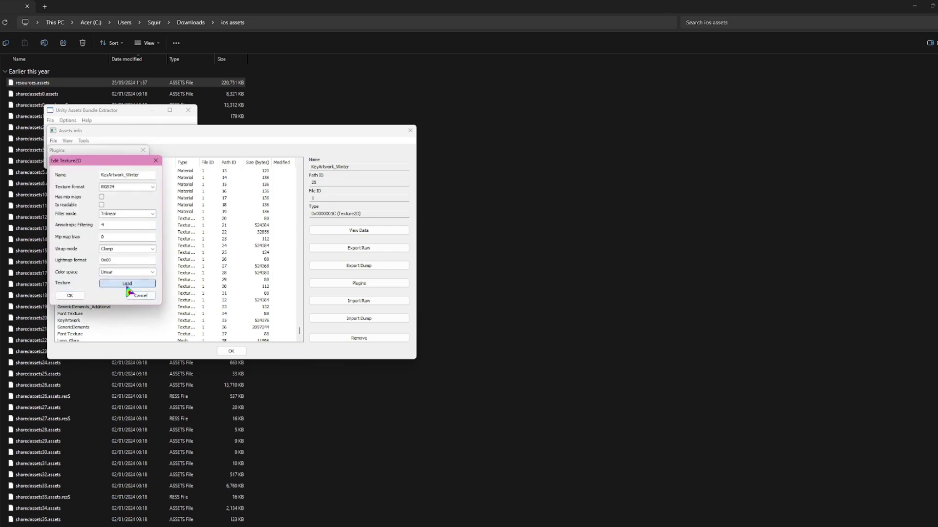
pyautogui.click(69, 298)
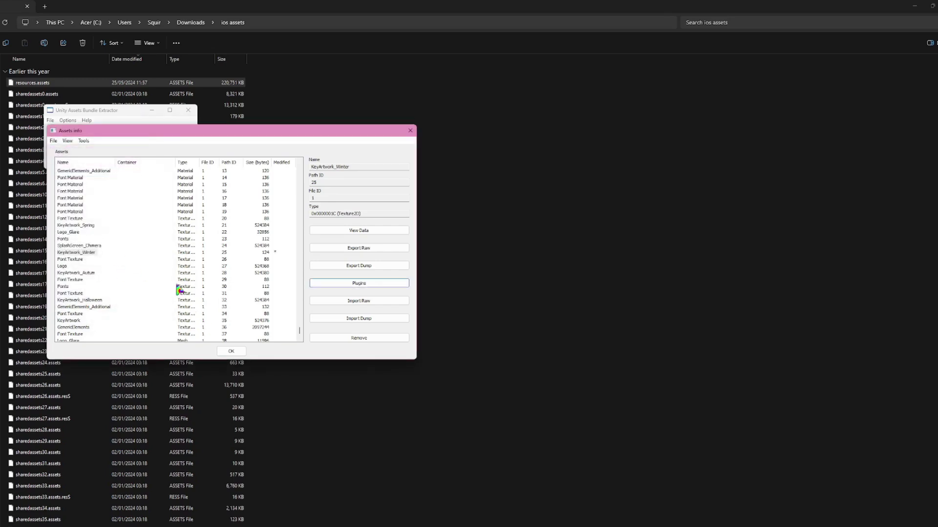
# Save the asset changes as sharedassets0.assets in Downloads, replacing the existing file
pyautogui.click(231, 351)
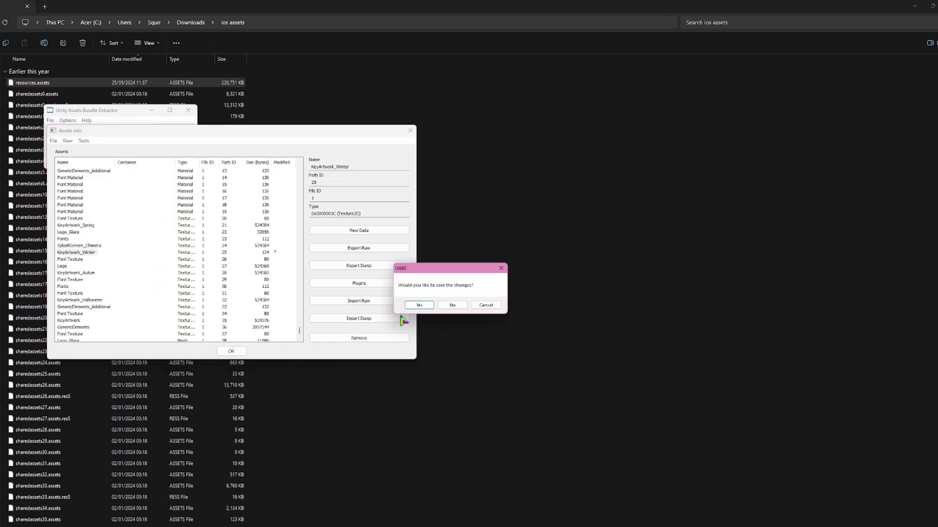
pyautogui.click(420, 306)
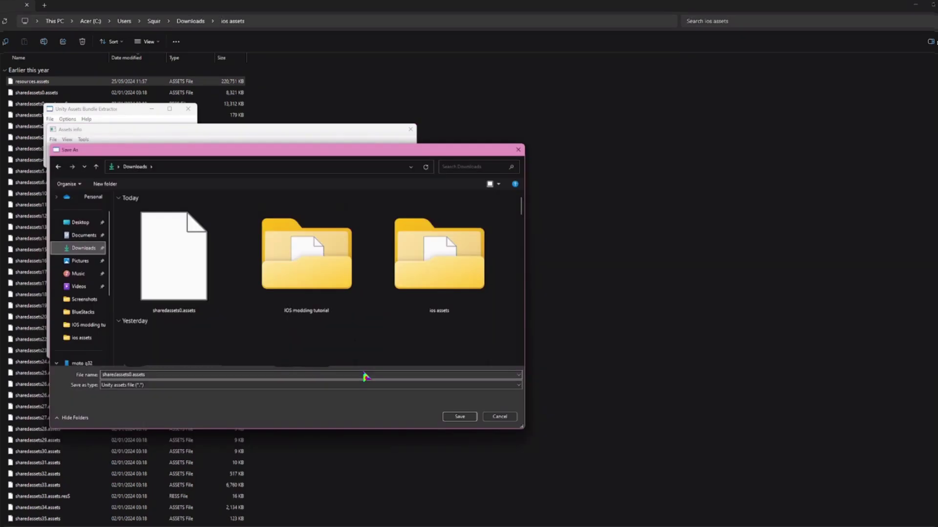
pyautogui.click(460, 416)
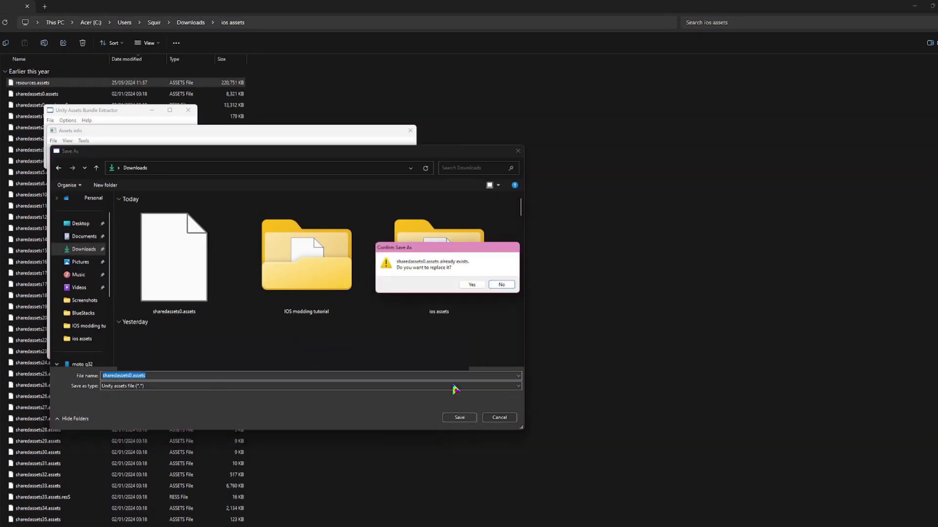
pyautogui.click(472, 286)
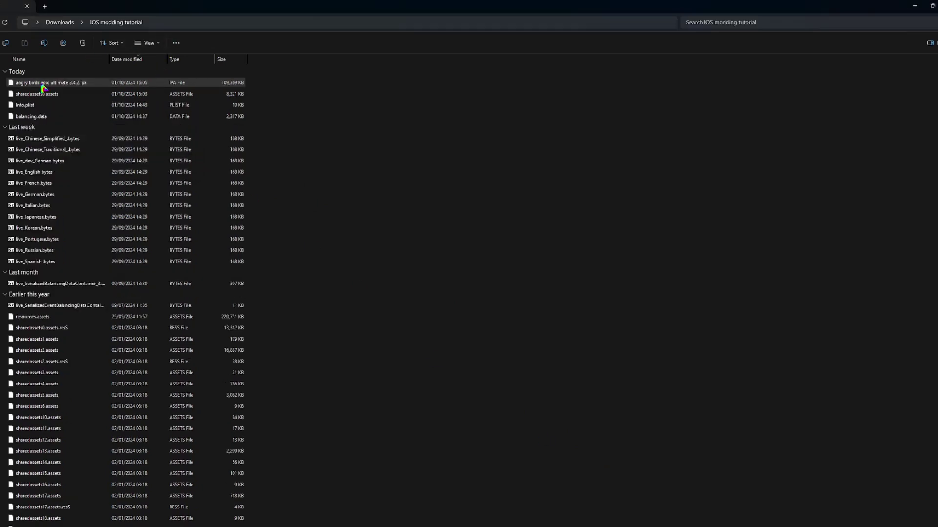
# Open angry birds epic ultimate 3.4.2.ipa in 7-Zip File Manager and go to its Payload\gold.app folder
pyautogui.rightClick(42, 84)
pyautogui.moveTo(118, 110)
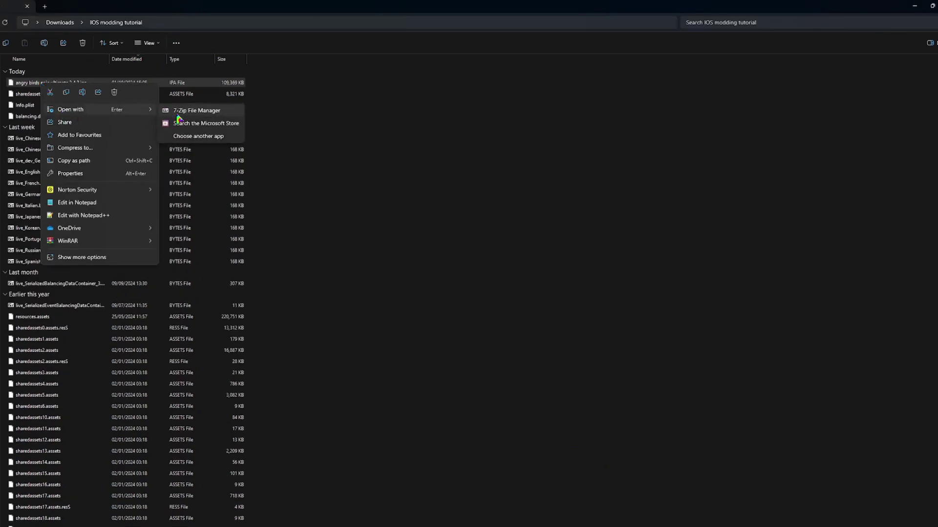
pyautogui.click(179, 113)
pyautogui.click(177, 174)
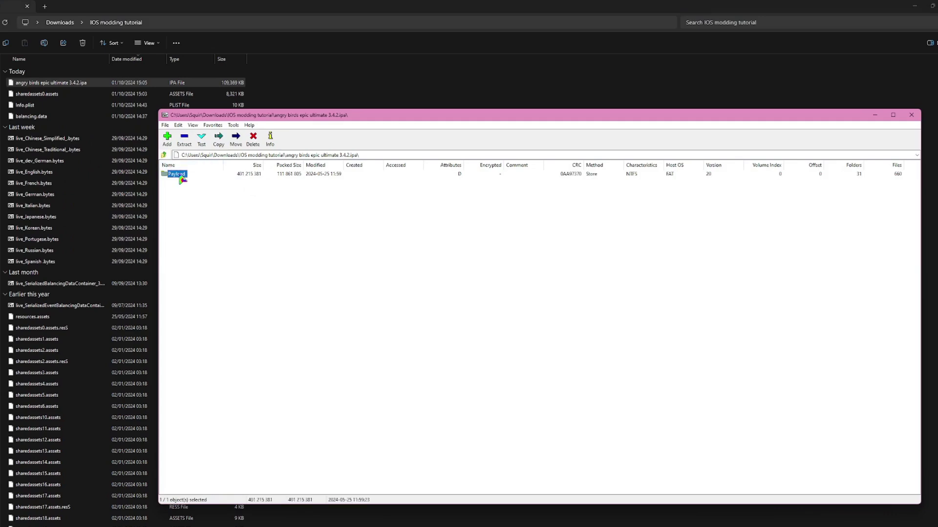
pyautogui.doubleClick(180, 175)
pyautogui.doubleClick(180, 176)
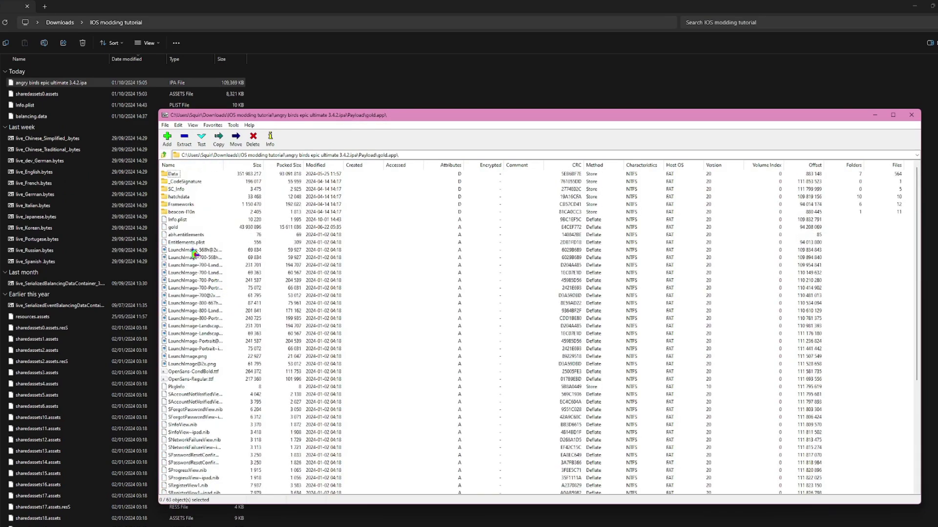
# Open the IPA's Data folder, and paste the sharedassets0.assets from Downloads into the IOS modding tutorial folder, replacing the existing file
pyautogui.doubleClick(173, 174)
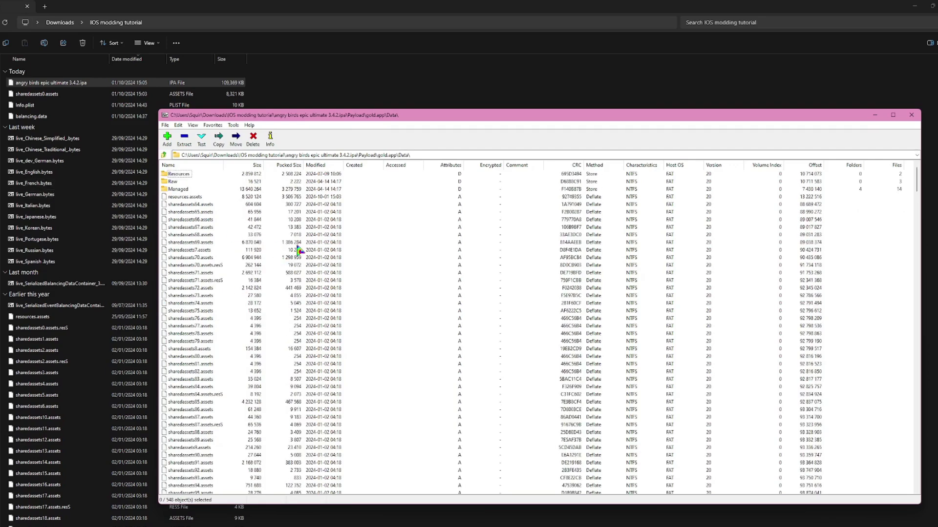
pyautogui.click(43, 55)
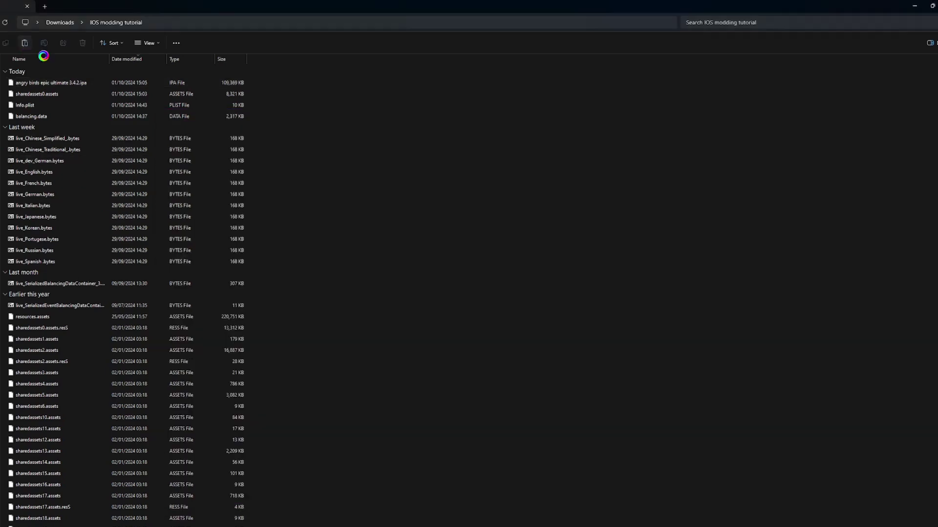
pyautogui.click(391, 228)
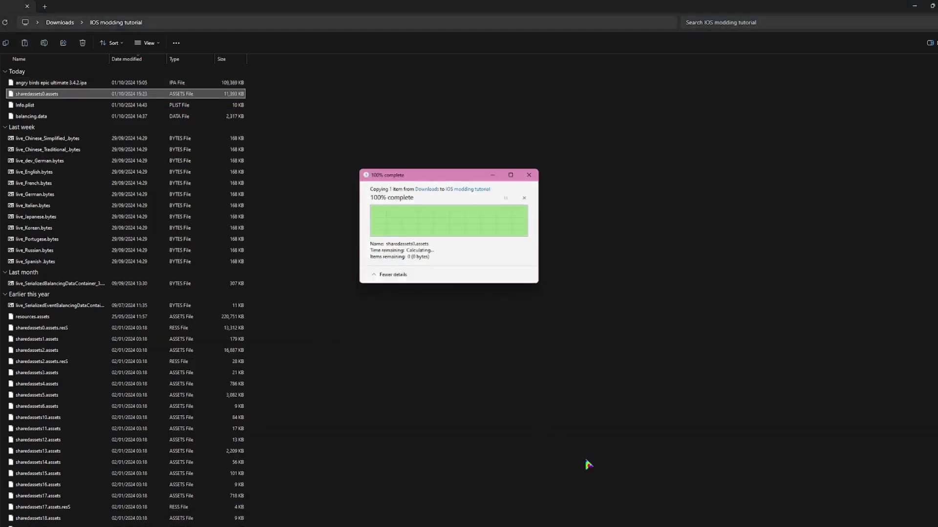
# Copy the updated sharedassets0.assets from the IOS modding tutorial folder into Payload\gold.app\Data of angry birds epic ultimate 3.4.2.ipa
pyautogui.hotkey('alt', 'Tab')
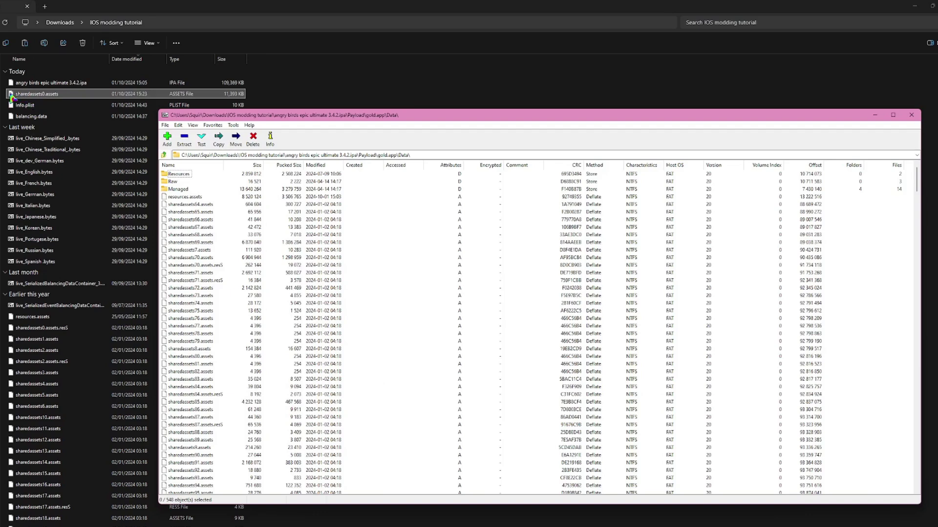
pyautogui.moveTo(11, 98); pyautogui.dragTo(342, 301)
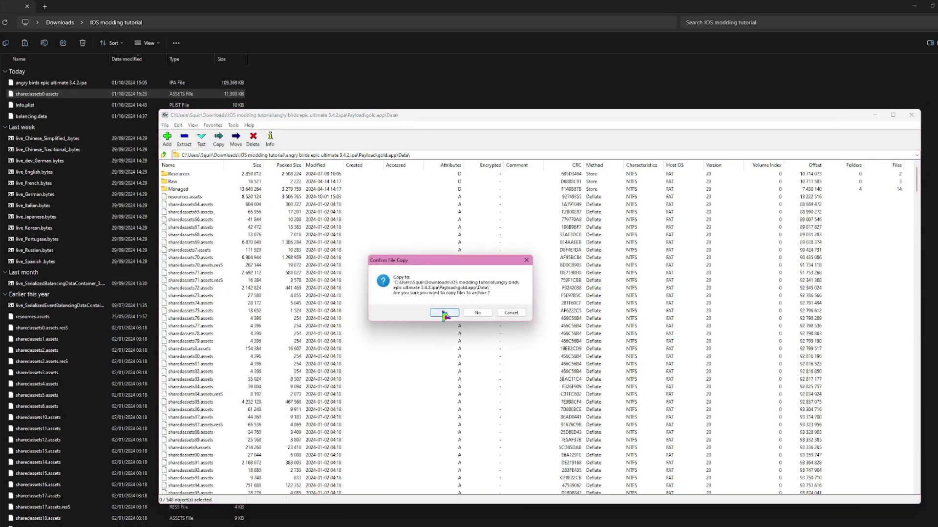
pyautogui.click(443, 313)
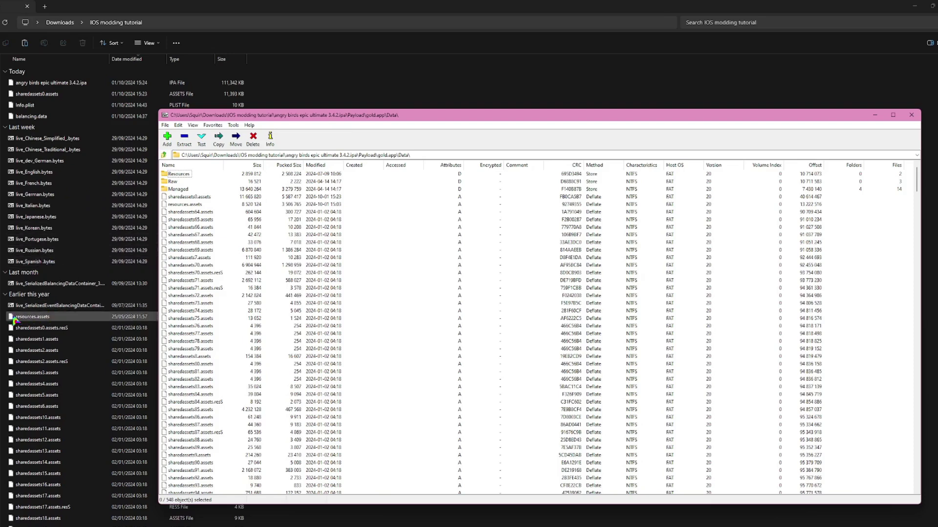
# Copy resources.assets from the IOS modding tutorial folder into the IPA's Payload\gold.app\Data folder and close the archive
pyautogui.moveTo(14, 319); pyautogui.dragTo(296, 287)
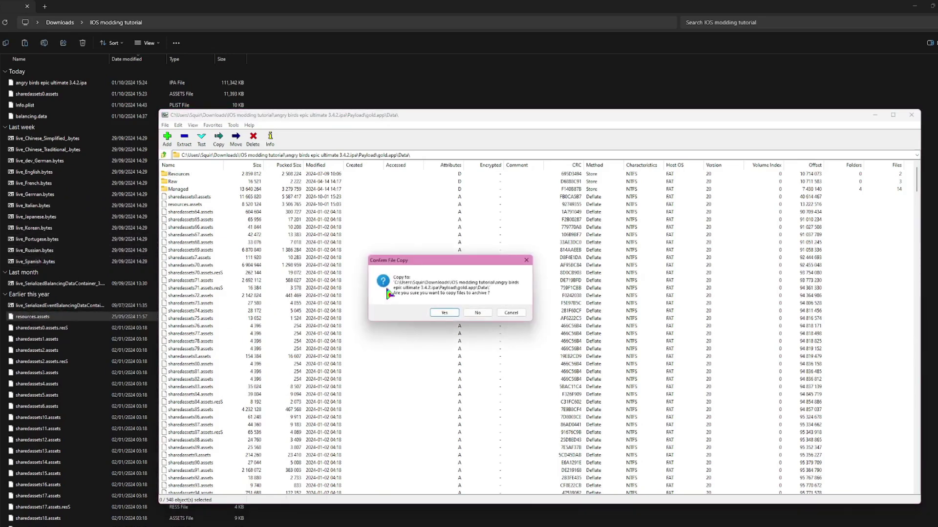
pyautogui.click(441, 313)
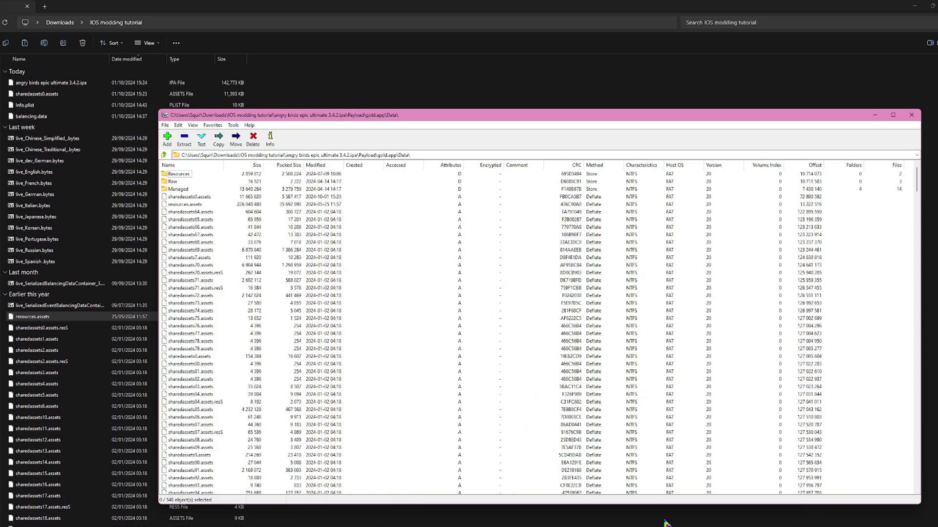
pyautogui.hotkey('alt', 'F4')
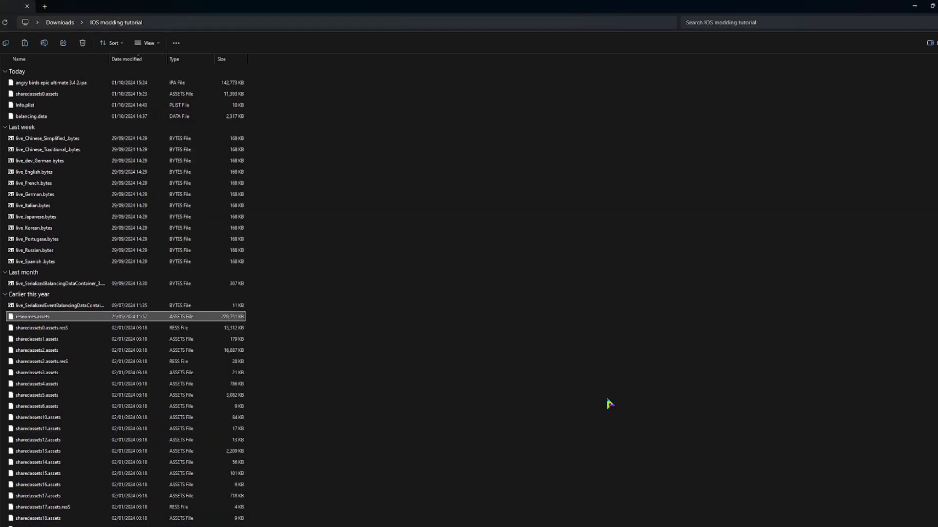